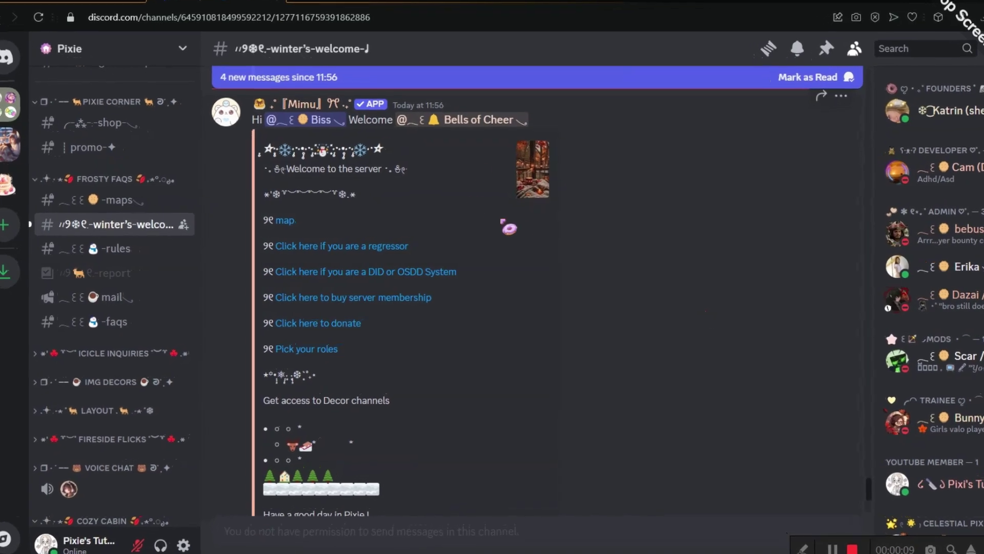
- Examine the welcome message in the winter's-welcome channel and test its Decor Channels Access button
{"action": "scroll", "coordinate": [502, 307], "scroll_direction": "down", "scroll_amount": 3}
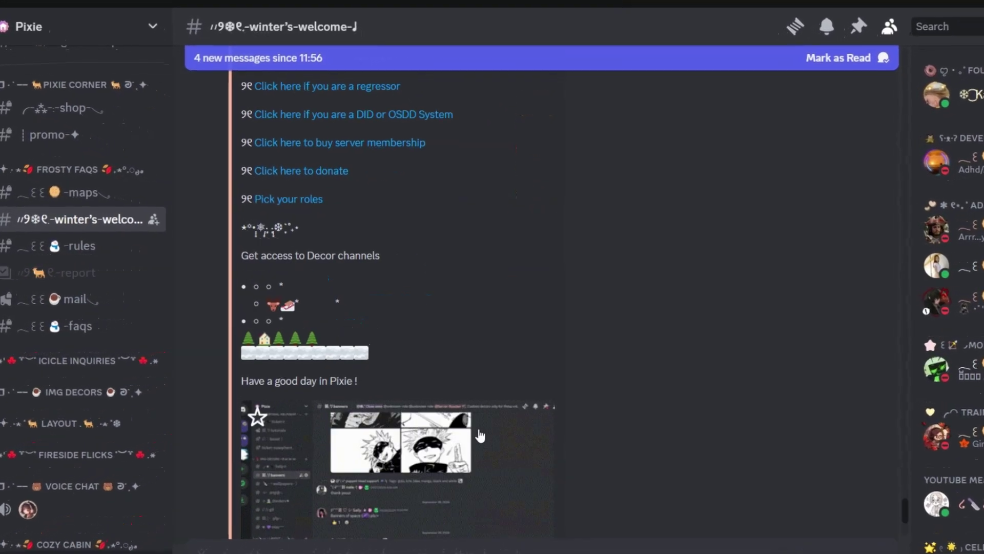
{"action": "scroll", "coordinate": [480, 435], "scroll_direction": "down", "scroll_amount": 5}
{"action": "left_click", "coordinate": [323, 387]}
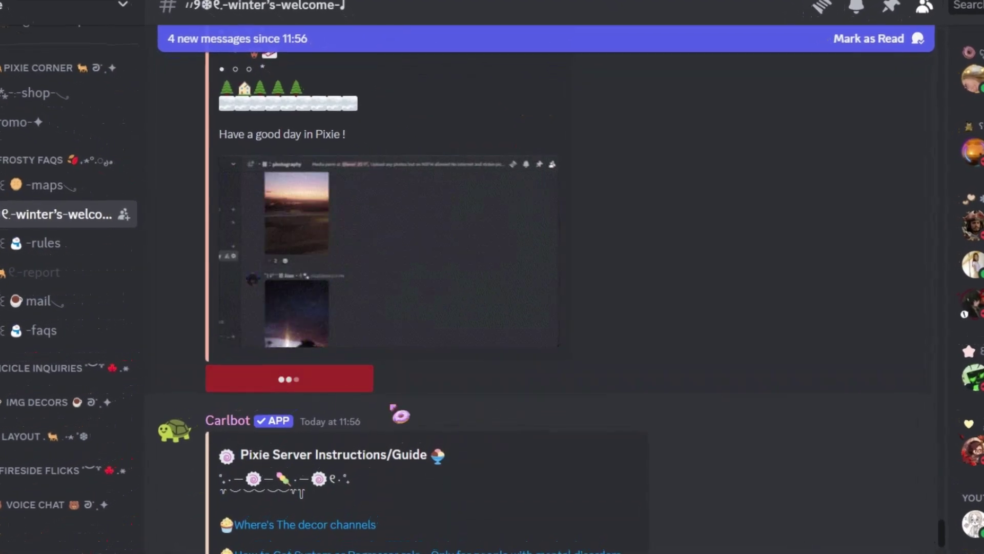
{"action": "scroll", "coordinate": [637, 437], "scroll_direction": "up", "scroll_amount": 1}
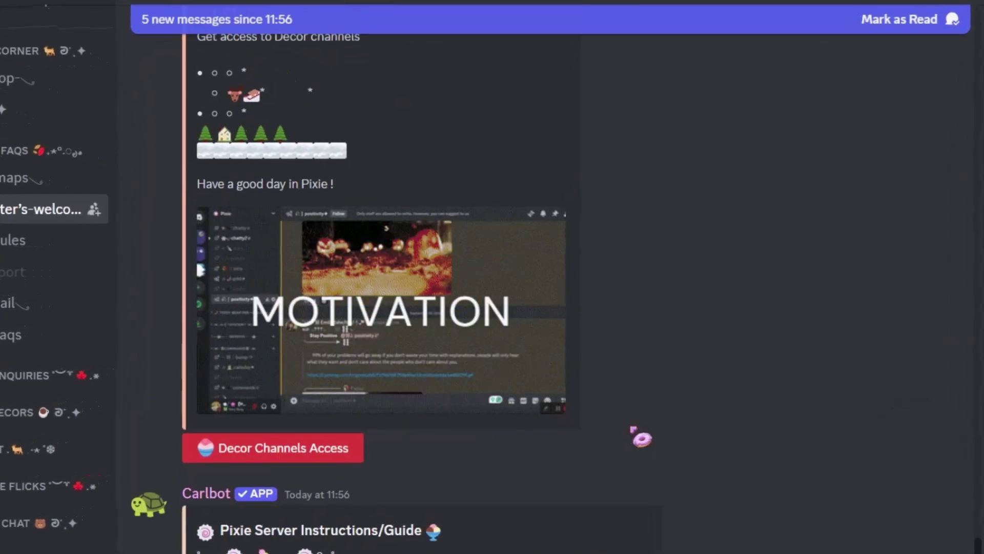
{"action": "scroll", "coordinate": [637, 437], "scroll_direction": "up", "scroll_amount": 6}
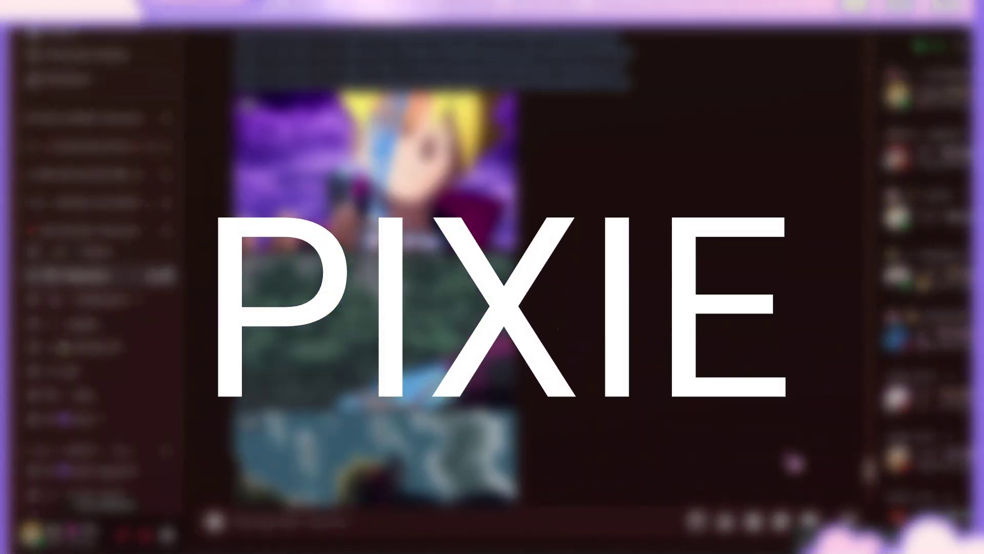
- Look through the banners, welc-layout and wallpapers channels for decor and layout examples
{"action": "scroll", "coordinate": [794, 463], "scroll_direction": "up", "scroll_amount": 10}
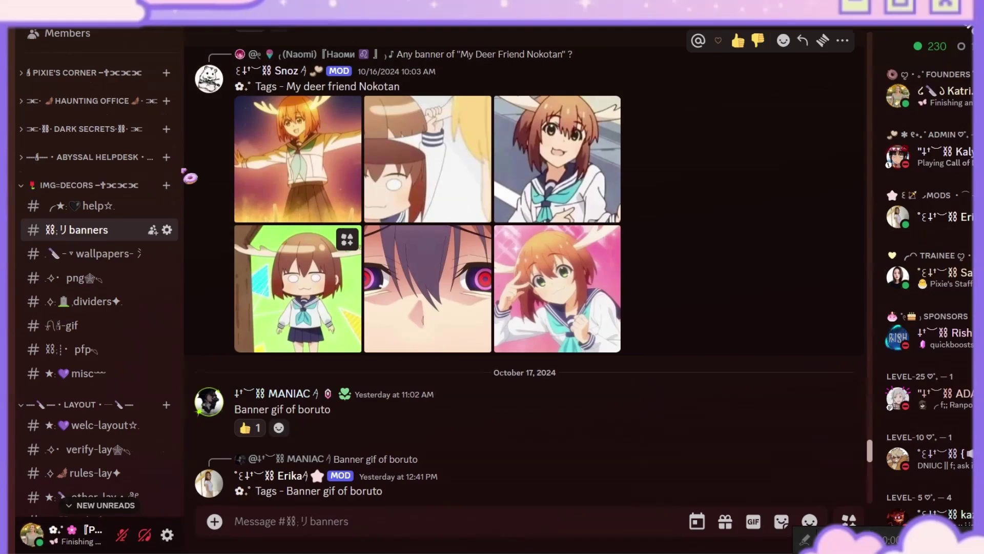
{"action": "scroll", "coordinate": [97, 256], "scroll_direction": "down", "scroll_amount": 4}
{"action": "left_click", "coordinate": [97, 222]}
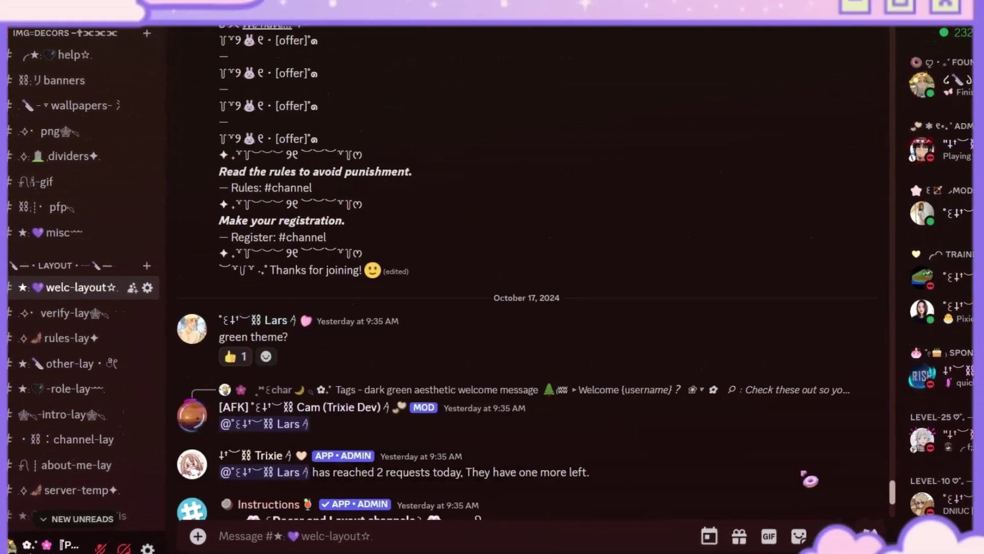
{"action": "scroll", "coordinate": [809, 479], "scroll_direction": "up", "scroll_amount": 15}
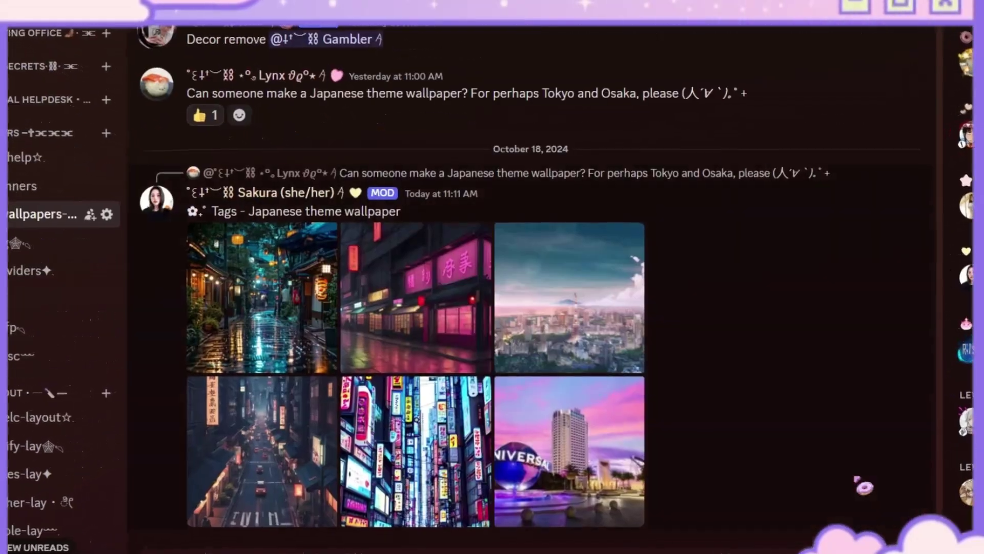
{"action": "scroll", "coordinate": [548, 287], "scroll_direction": "up", "scroll_amount": 5}
{"action": "left_click", "coordinate": [46, 184]}
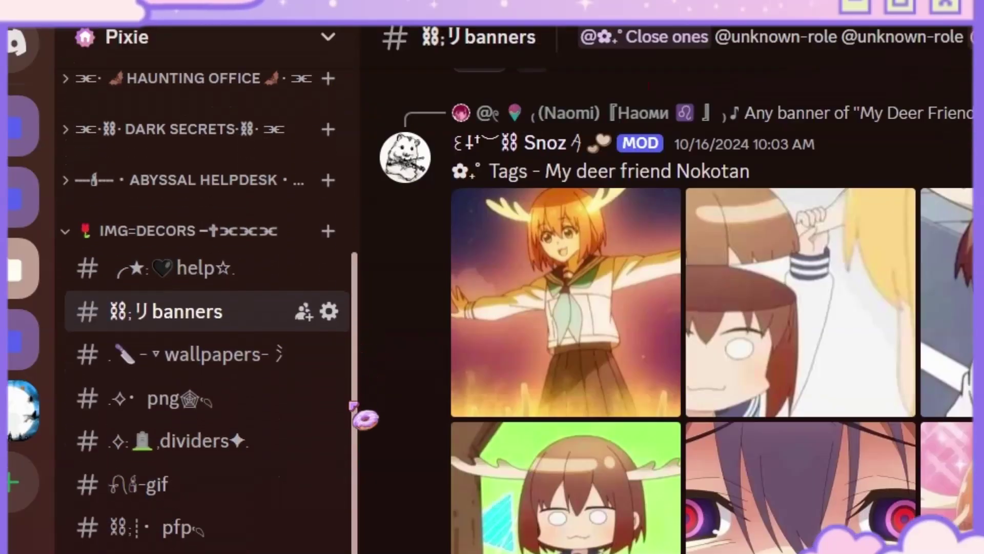
{"action": "scroll", "coordinate": [353, 405], "scroll_direction": "down", "scroll_amount": 3}
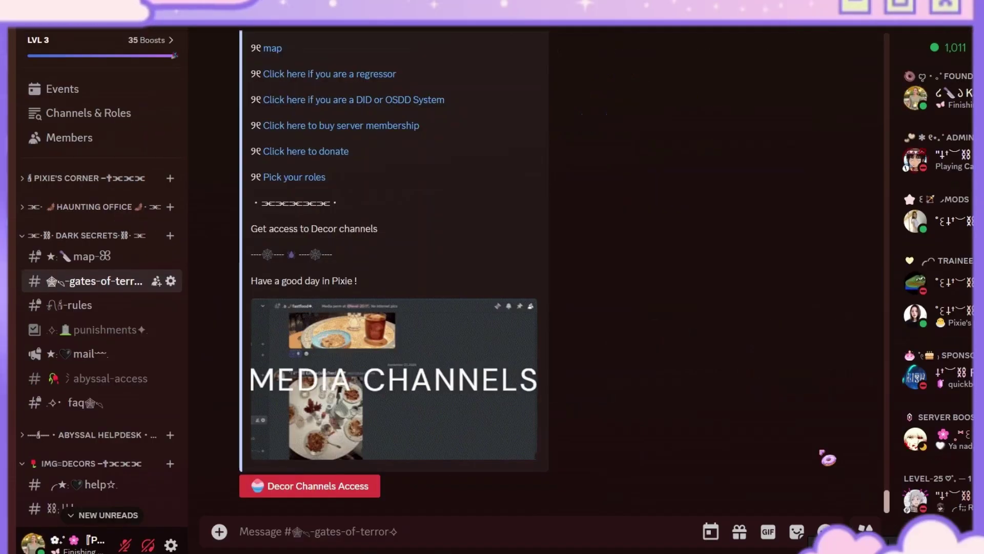
- Examine the welcome messages in the gates-of-terror channel and the role lists in the abyssal-access channel
{"action": "scroll", "coordinate": [827, 459], "scroll_direction": "up", "scroll_amount": 12}
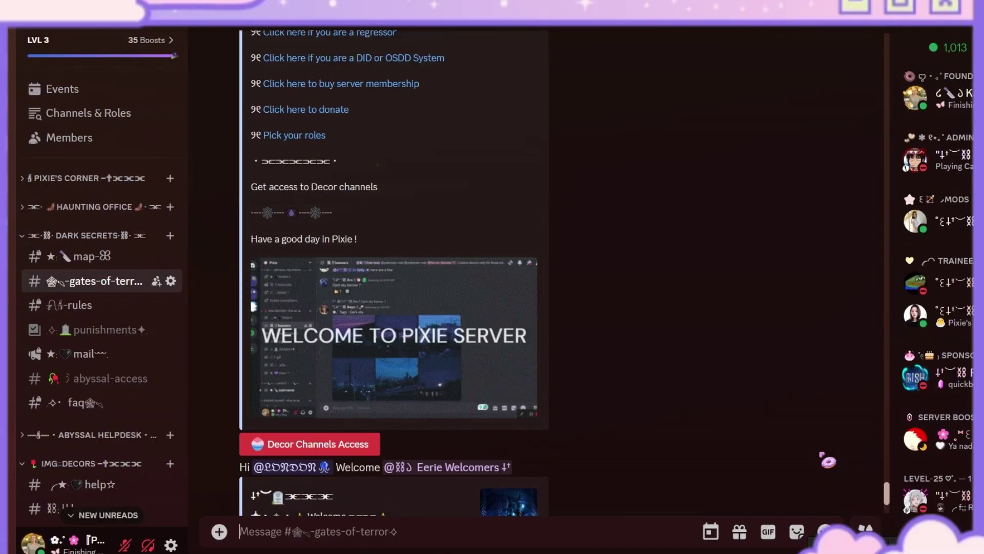
{"action": "scroll", "coordinate": [826, 459], "scroll_direction": "up", "scroll_amount": 15}
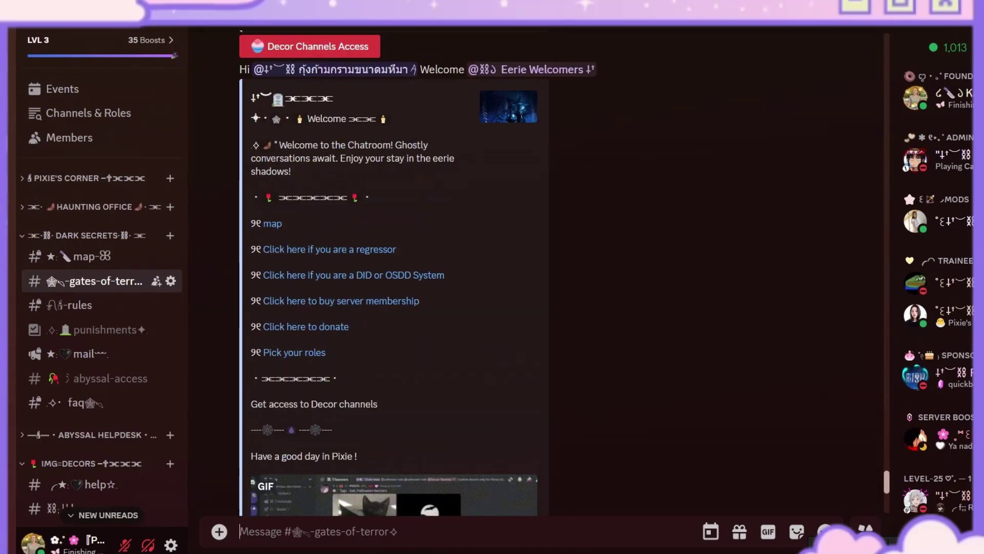
{"action": "left_click", "coordinate": [111, 378]}
{"action": "scroll", "coordinate": [533, 277], "scroll_direction": "up", "scroll_amount": 5}
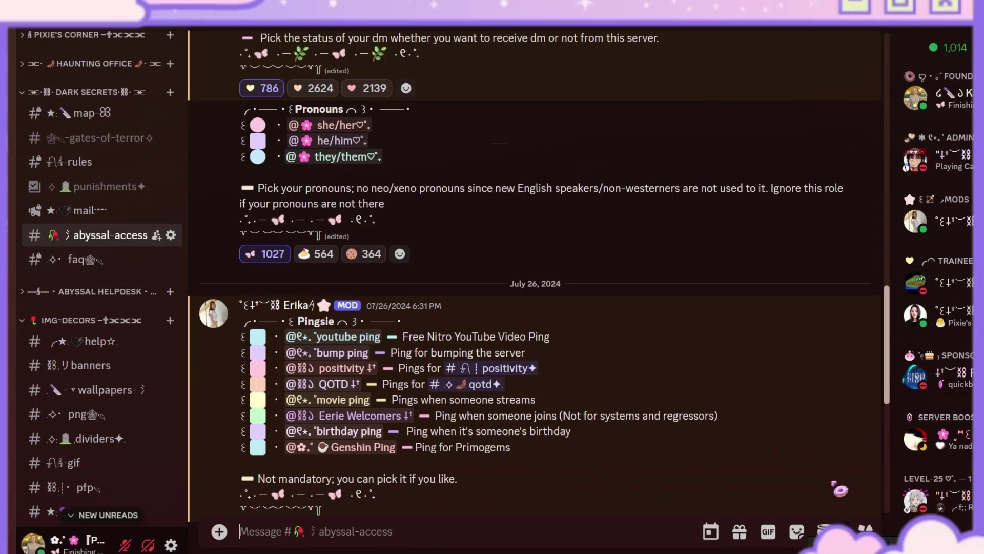
{"action": "scroll", "coordinate": [839, 490], "scroll_direction": "up", "scroll_amount": 5}
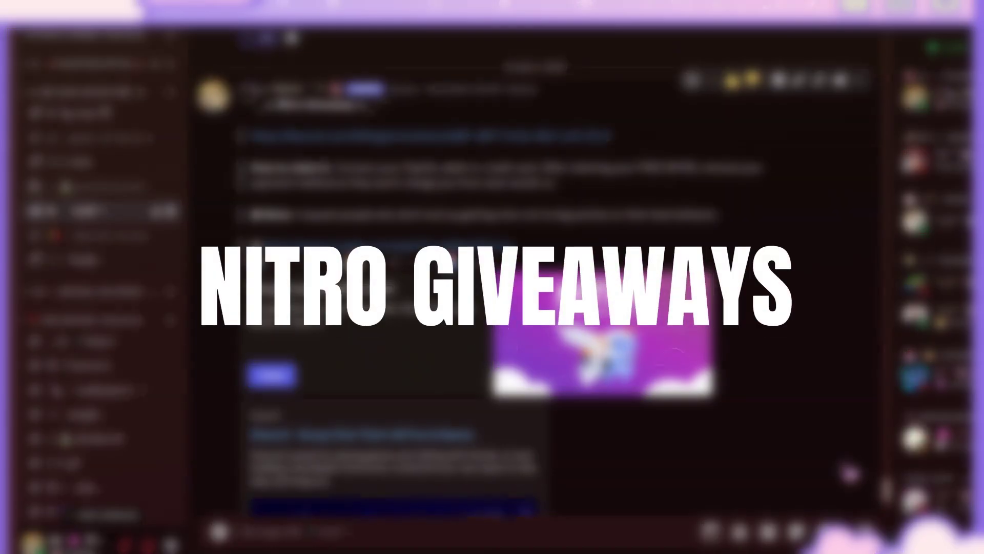
- Review the announcements in the mail channel and open the Discord server link in the YouTube video's description
{"action": "scroll", "coordinate": [848, 473], "scroll_direction": "up", "scroll_amount": 15}
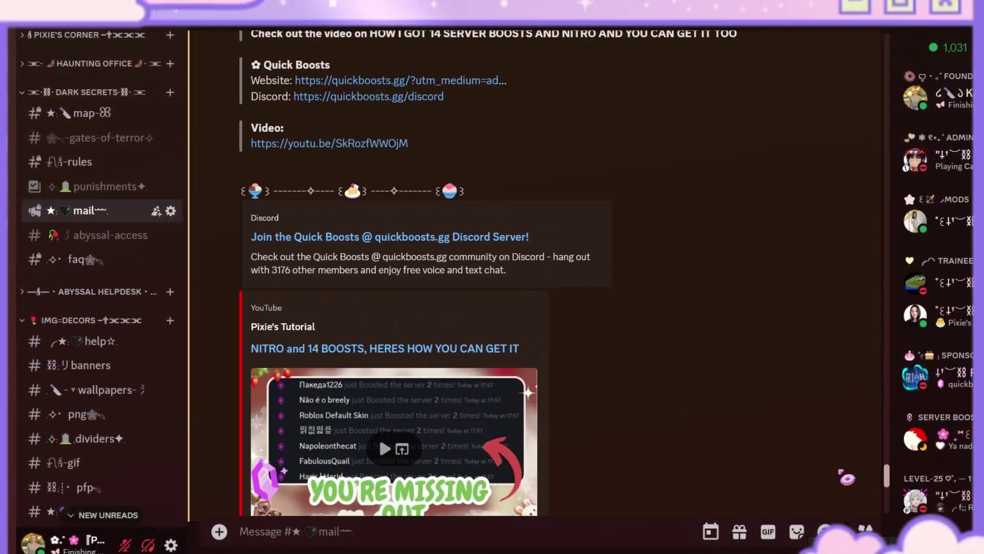
{"action": "scroll", "coordinate": [847, 479], "scroll_direction": "up", "scroll_amount": 5}
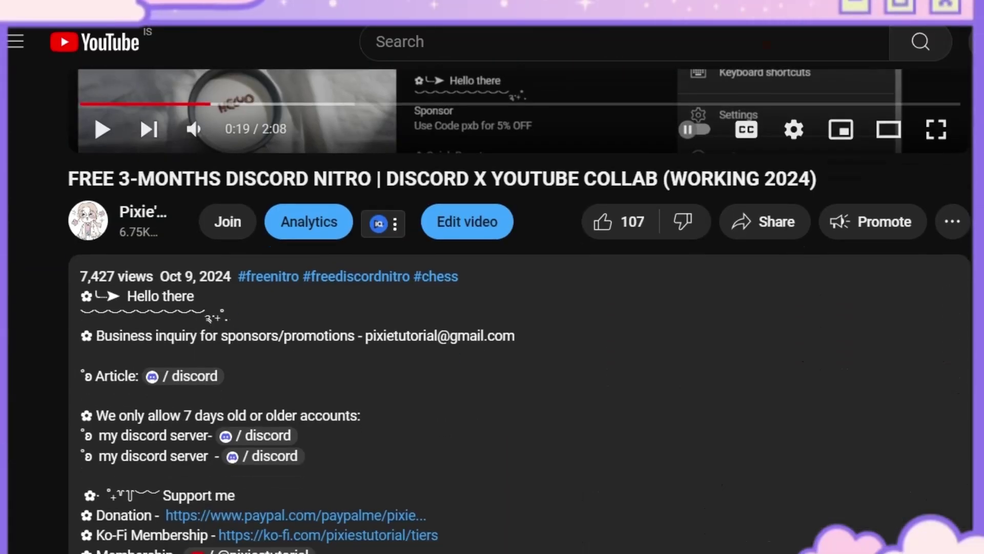
{"action": "left_click", "coordinate": [268, 437]}
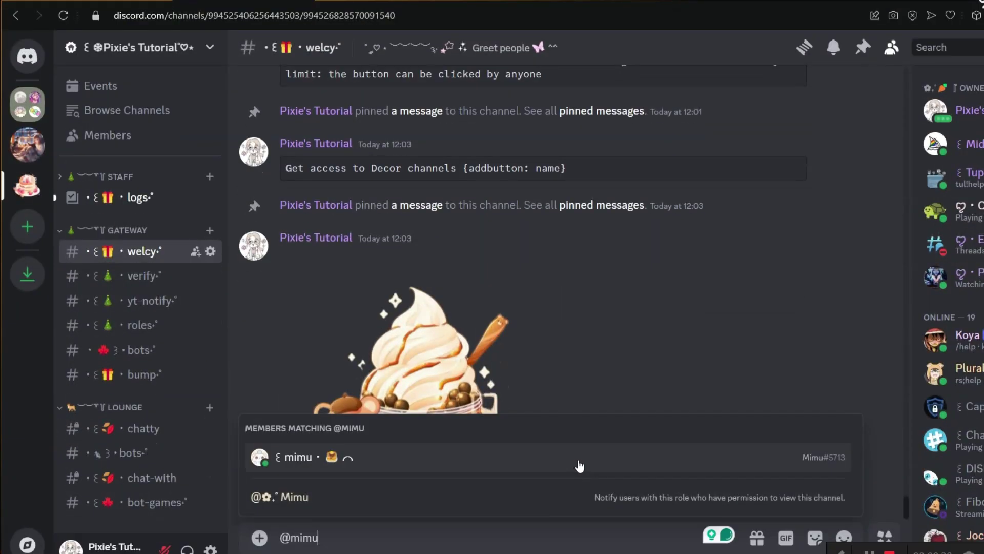
- Post a mention of the mimu bot in the welcy channel and view the bot's profile card
{"action": "key", "text": "Return"}
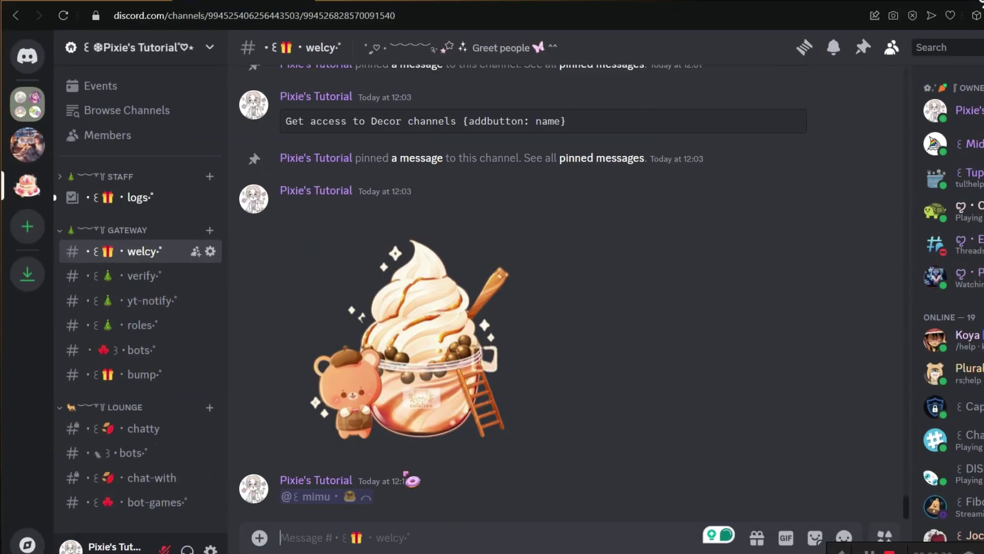
{"action": "left_click", "coordinate": [331, 497]}
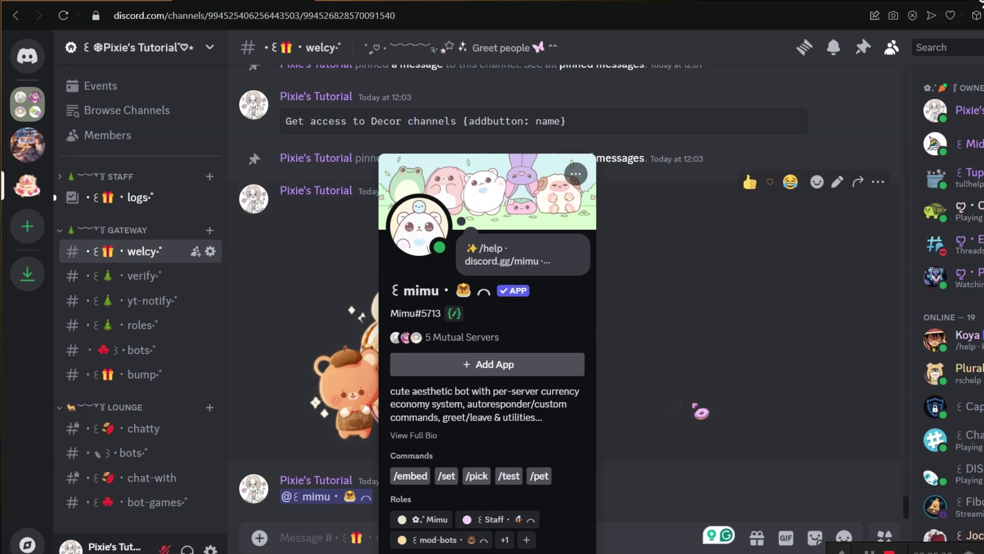
{"action": "left_click", "coordinate": [669, 426]}
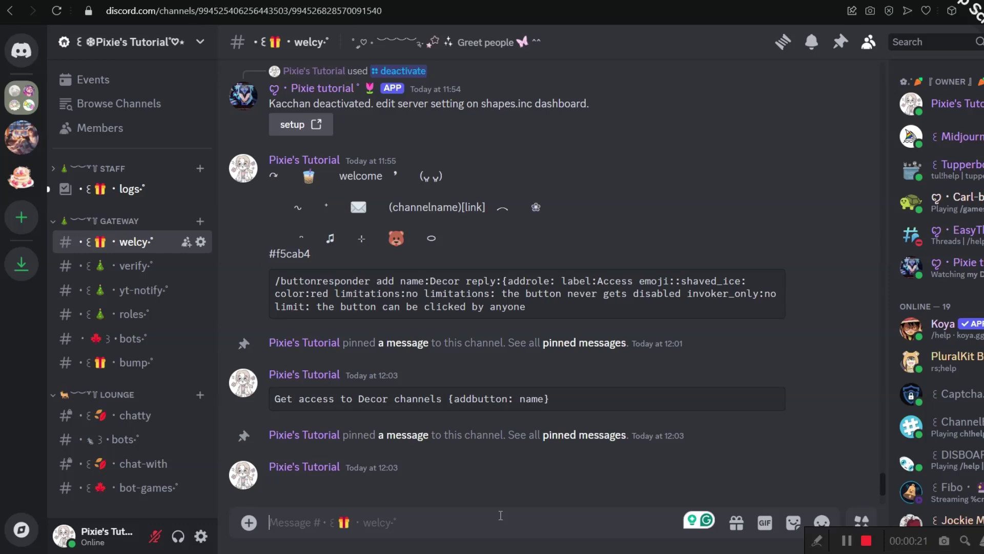
- Compose a buttonresponder add command named Decor with label Access, shaved_ice emoji, color red and an addrole reply for the PING role
{"action": "type", "text": "/buttonresponder add name:Decor reply:{addrole: label:Access emoji::shaved_ice: color:red limitations:no limitations: the button never gets disabled invoker_only:no limit: the button can be clicked by anyone"}
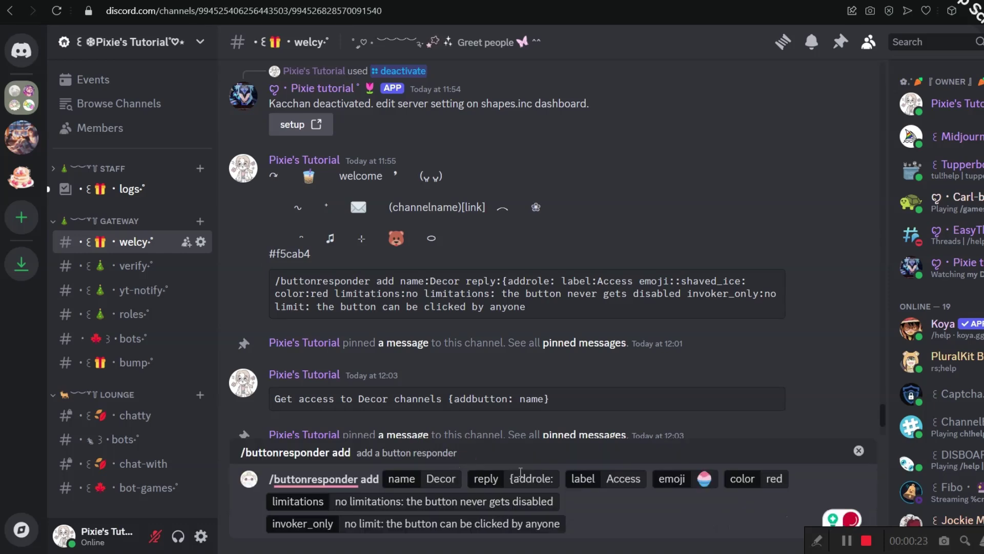
{"action": "left_click", "coordinate": [559, 477]}
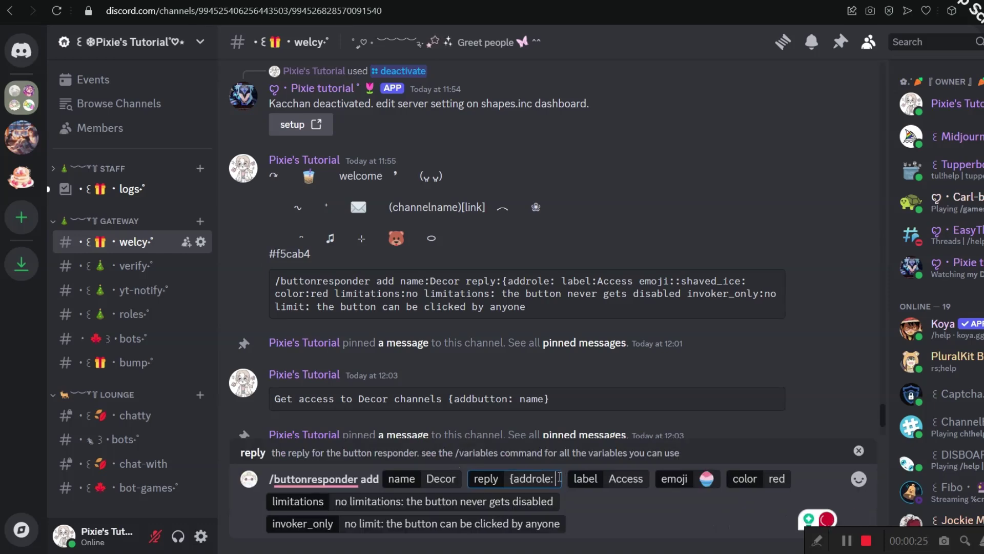
{"action": "type", "text": "@p"}
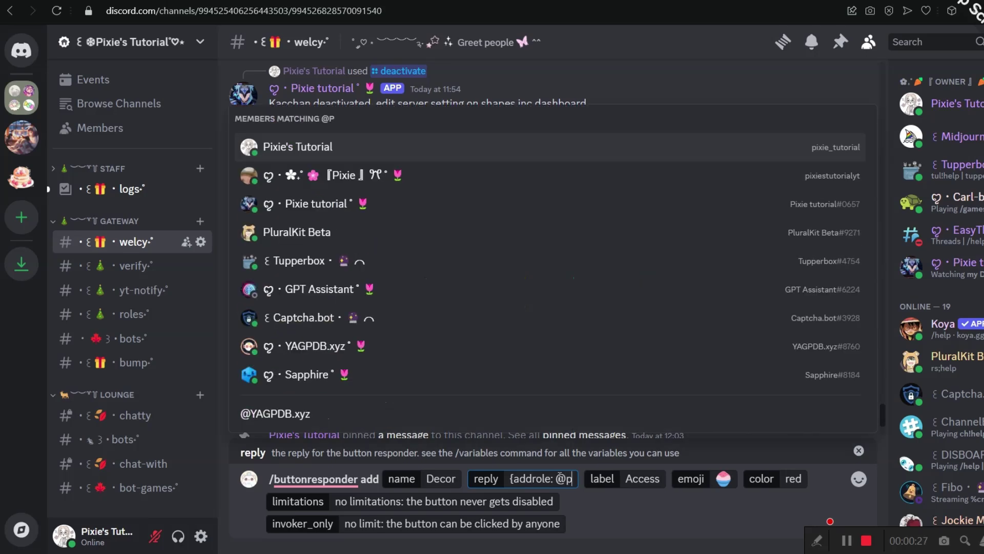
{"action": "type", "text": "ing"}
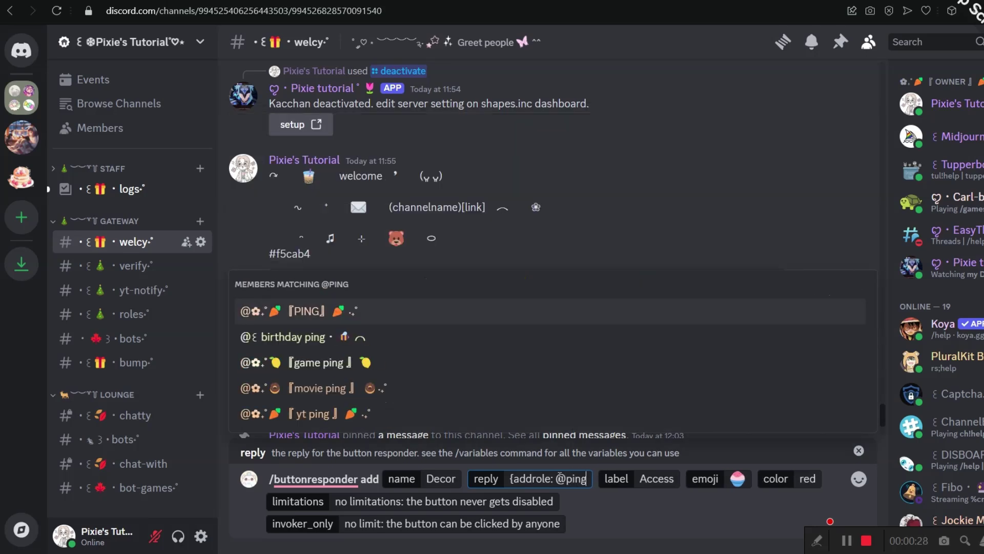
{"action": "left_click", "coordinate": [265, 314]}
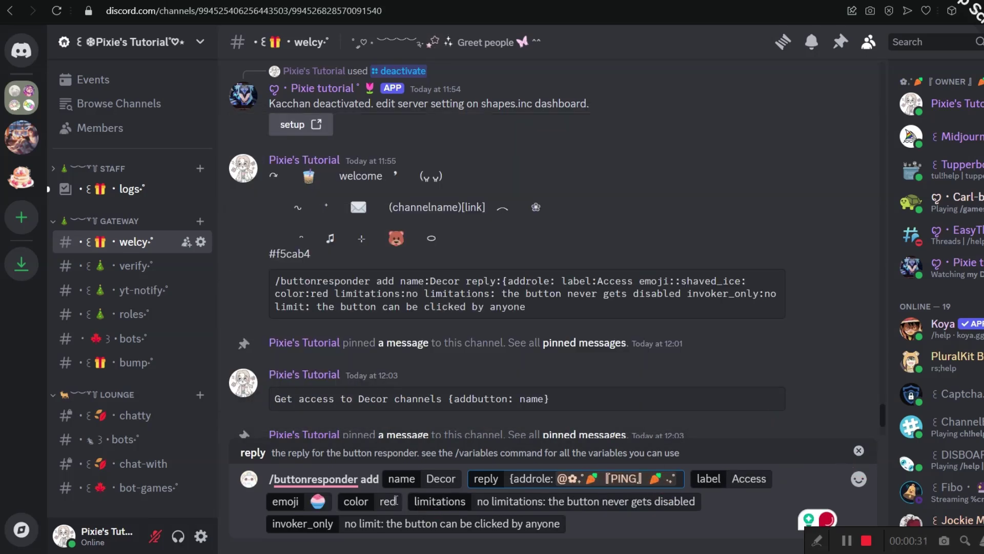
- Submit the Decor button responder with no limitations and with invoker_only set to no limit
{"action": "left_click", "coordinate": [480, 500]}
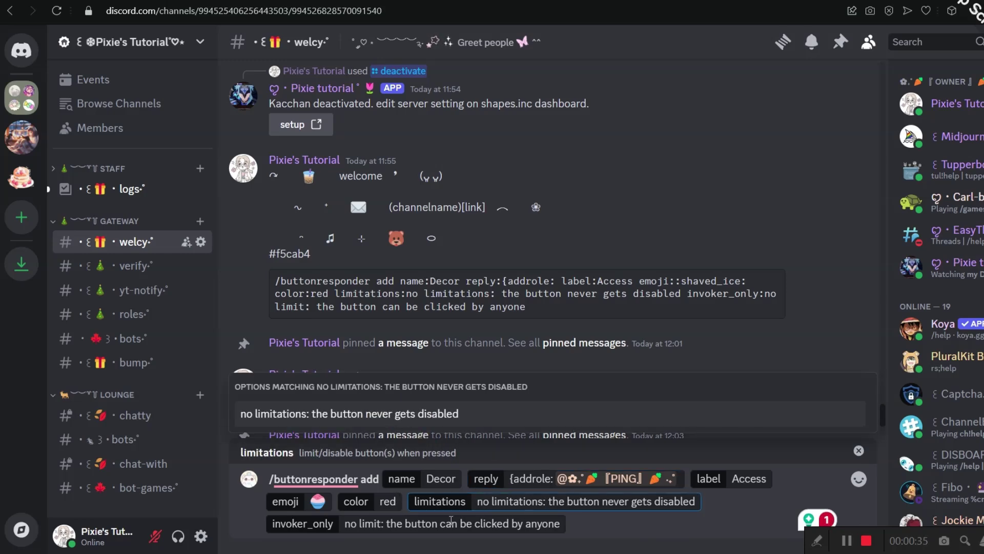
{"action": "left_click", "coordinate": [409, 521]}
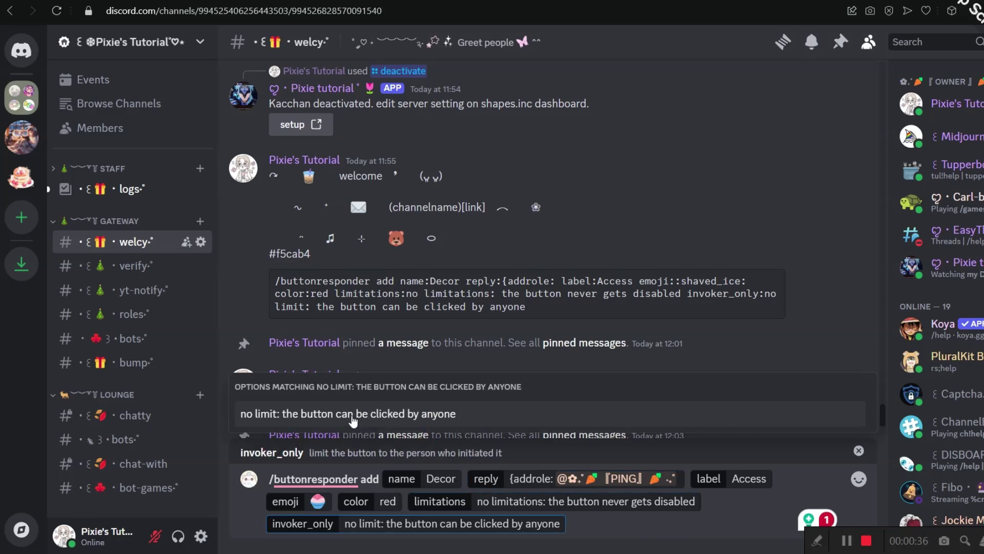
{"action": "left_click", "coordinate": [597, 523]}
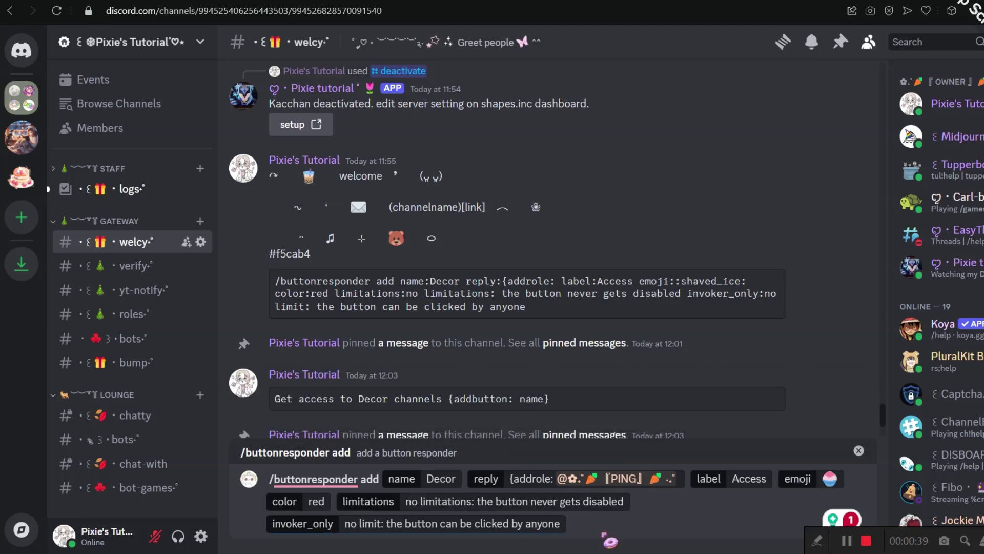
{"action": "key", "text": "Return"}
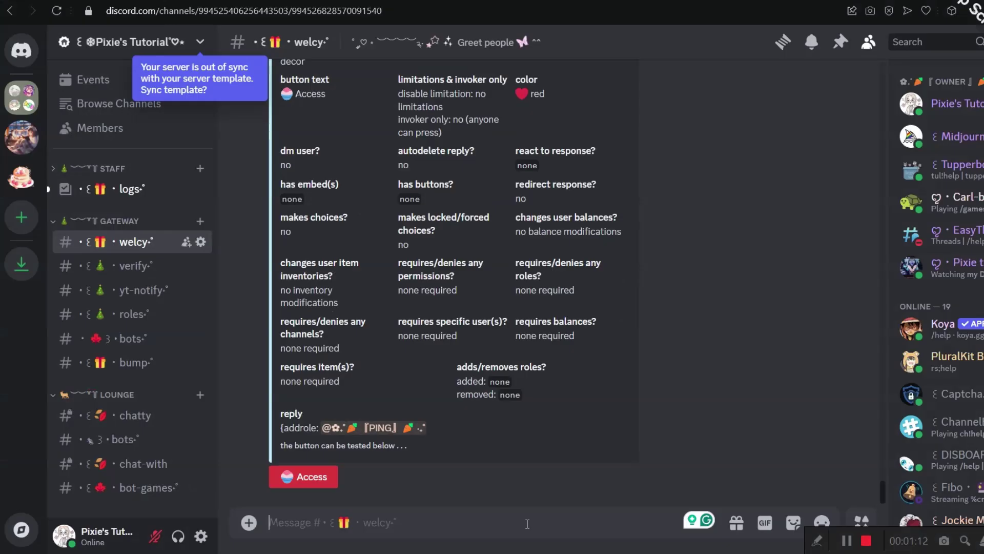
- Create a new Mimu embed named welcome with the embed create command
{"action": "type", "text": "/"}
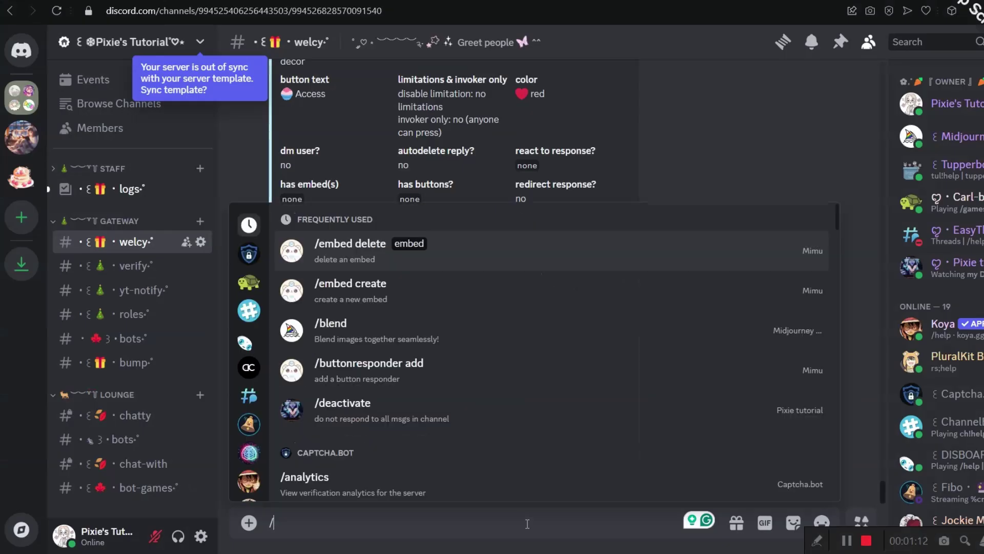
{"action": "type", "text": "embed"}
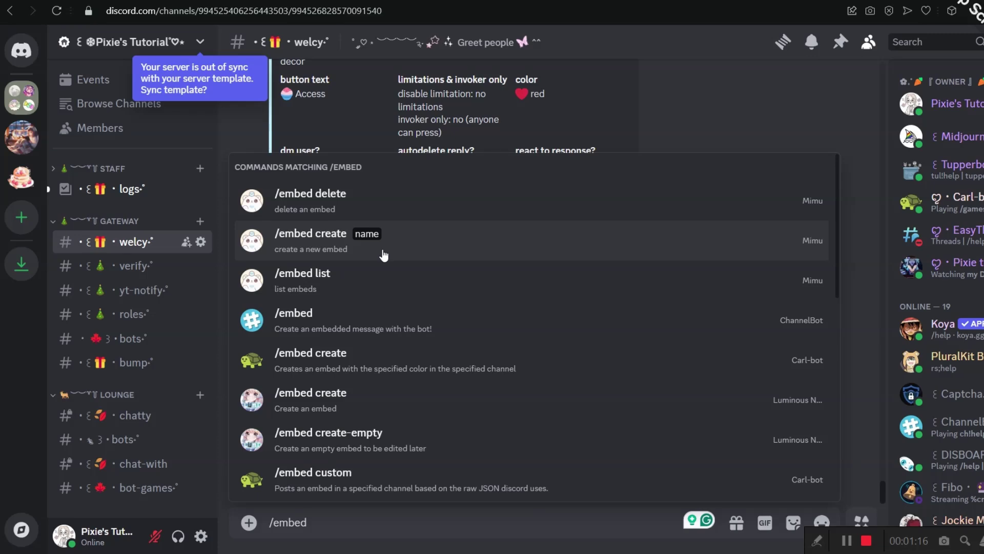
{"action": "left_click", "coordinate": [383, 255]}
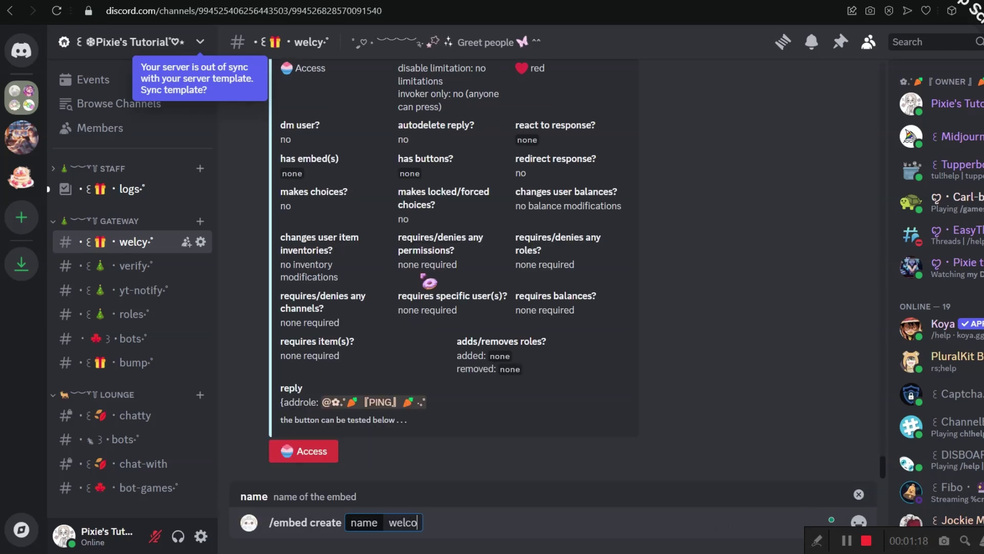
{"action": "key", "text": "Return"}
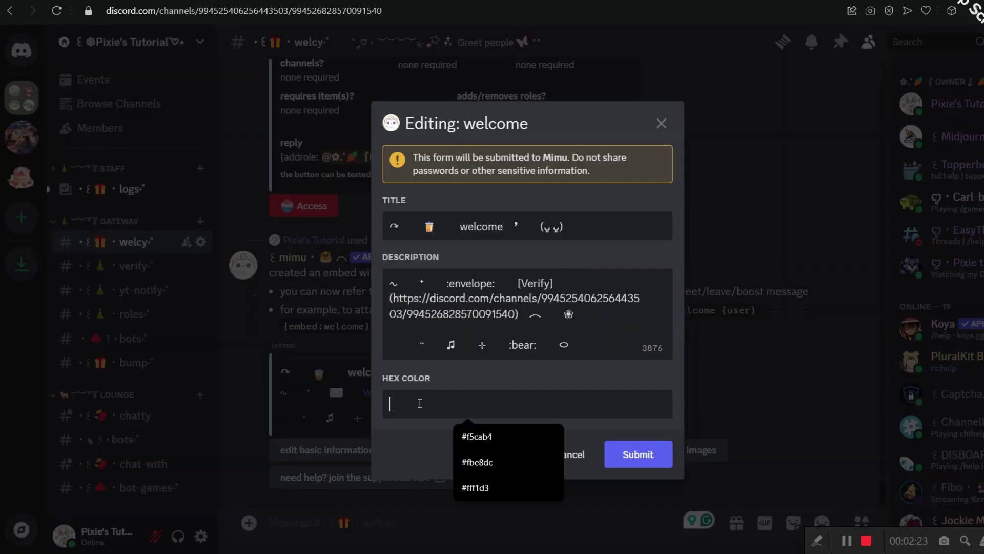
- Set the welcome embed's hex color to #f5cab4 and submit its basic information
{"action": "key", "text": "Down"}
{"action": "key", "text": "Return"}
{"action": "left_click", "coordinate": [660, 454]}
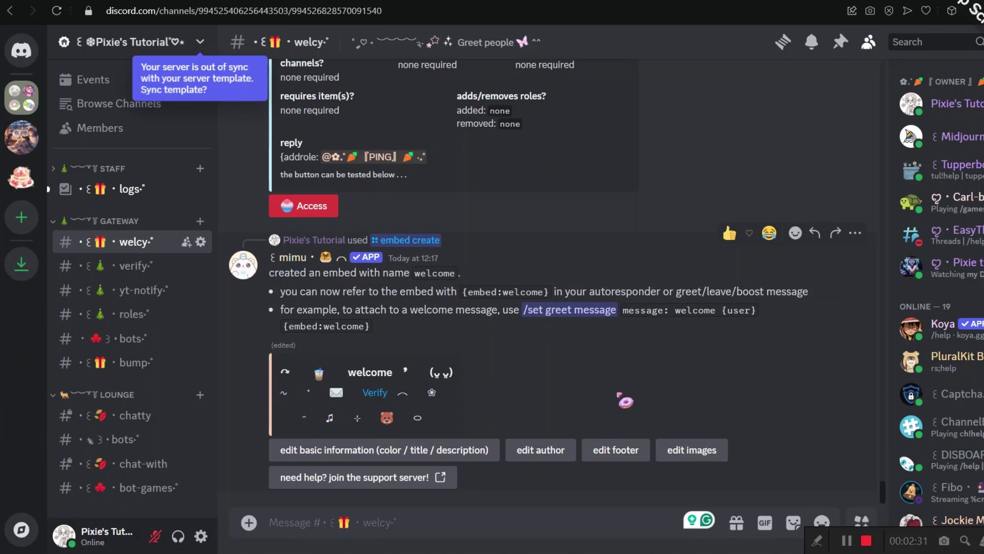
- Copy the image address of the bear and ice cream picture posted in the channel
{"action": "scroll", "coordinate": [625, 401], "scroll_direction": "up", "scroll_amount": 15}
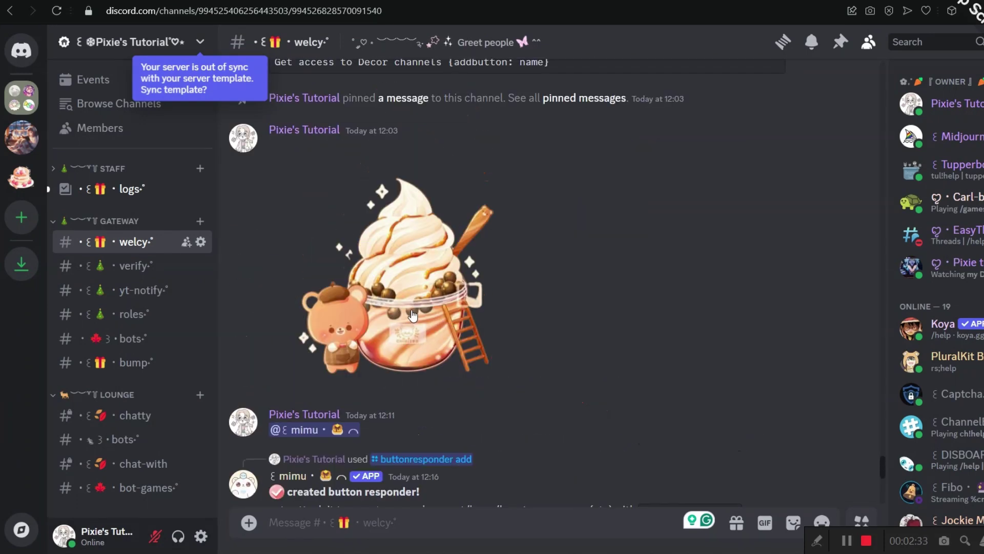
{"action": "left_click", "coordinate": [416, 316]}
{"action": "right_click", "coordinate": [501, 321]}
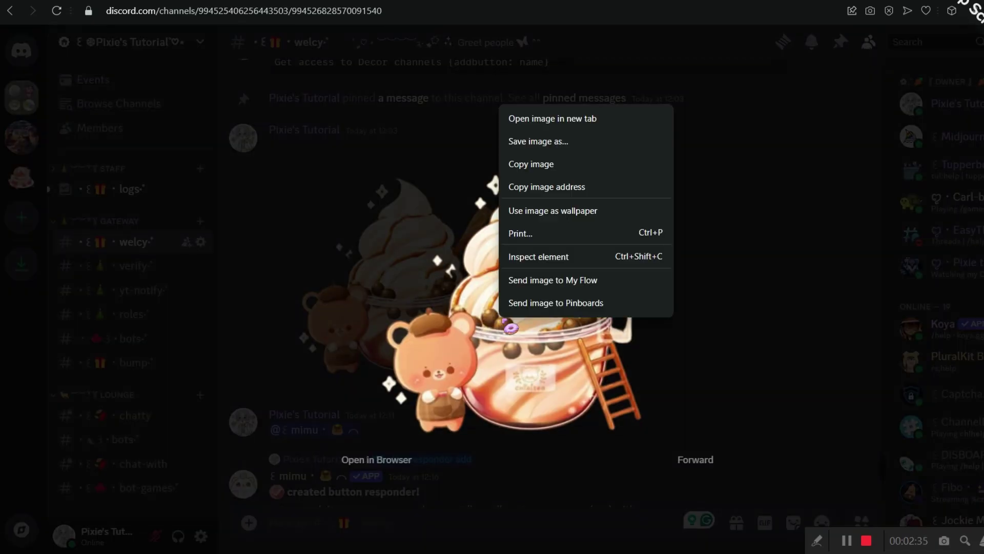
{"action": "left_click", "coordinate": [587, 195]}
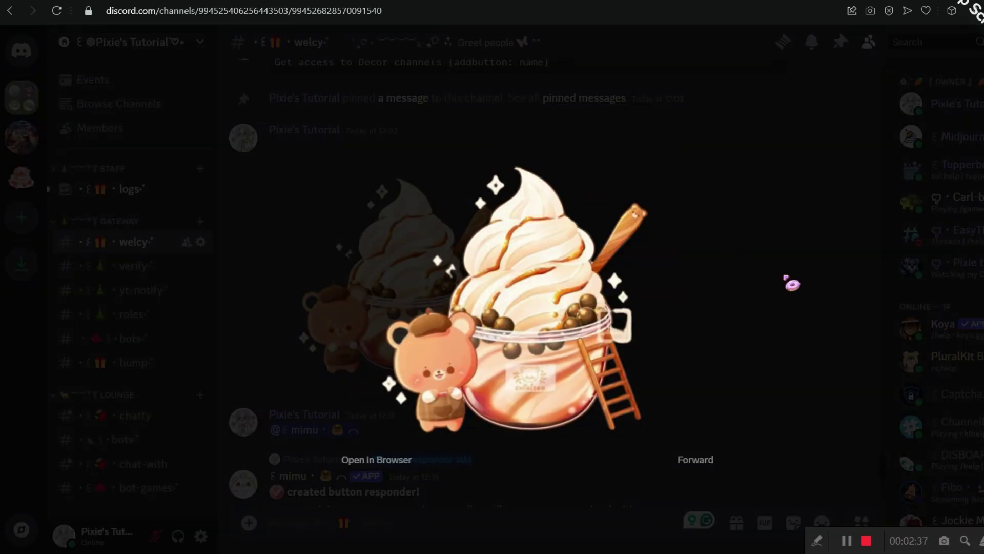
{"action": "left_click", "coordinate": [791, 322]}
- Set the welcome embed's thumbnail to the copied picture address and submit the image form
{"action": "scroll", "coordinate": [813, 383], "scroll_direction": "down", "scroll_amount": 10}
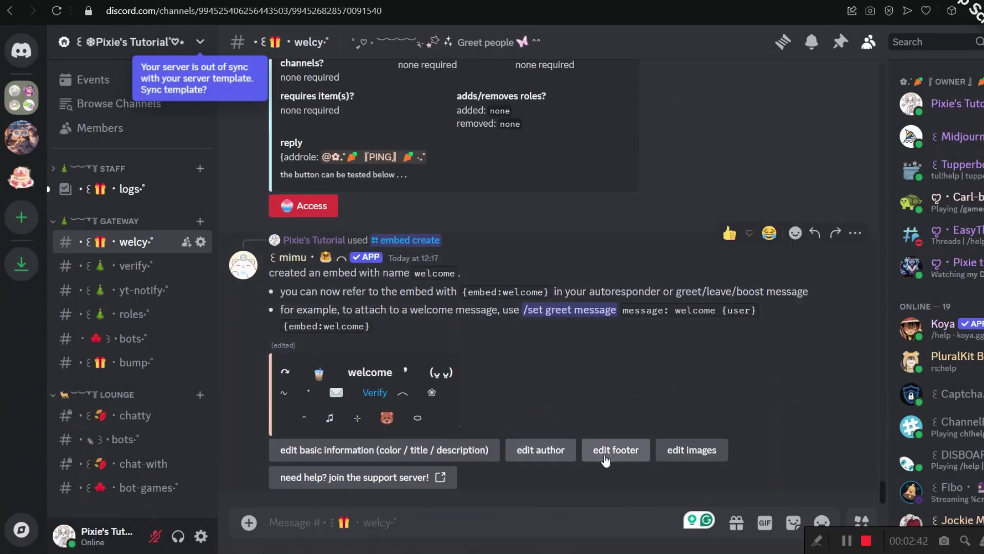
{"action": "left_click", "coordinate": [688, 457]}
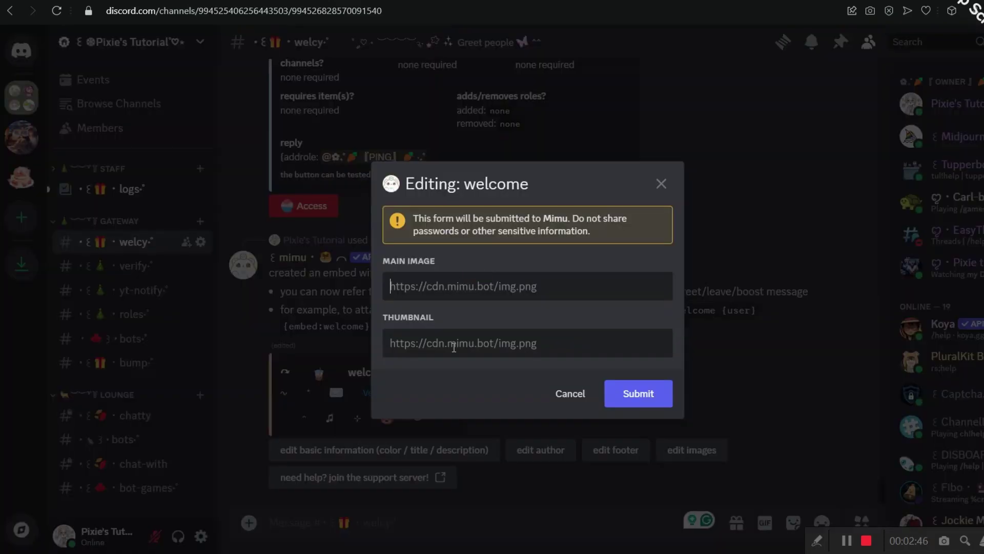
{"action": "left_click", "coordinate": [454, 347]}
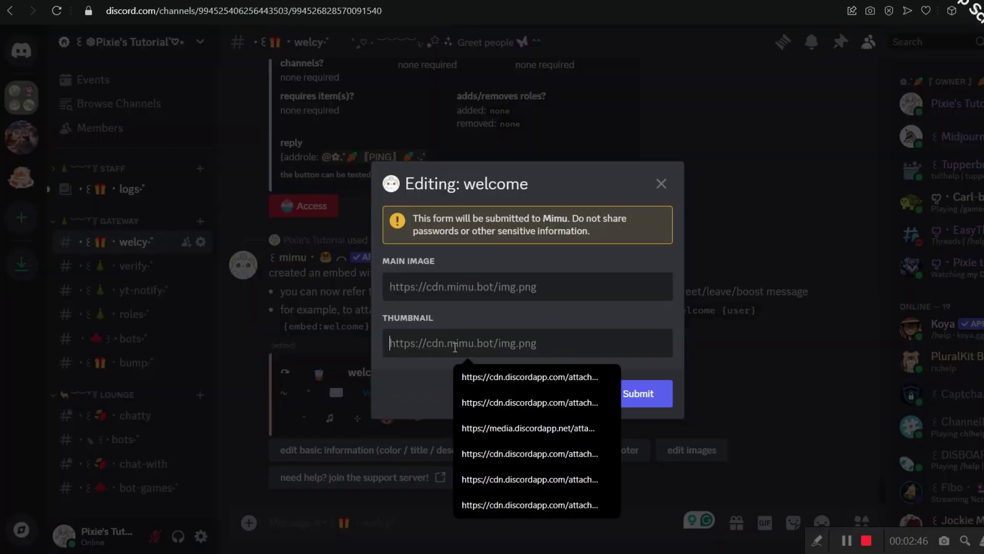
{"action": "left_click", "coordinate": [601, 368]}
{"action": "left_click", "coordinate": [650, 395]}
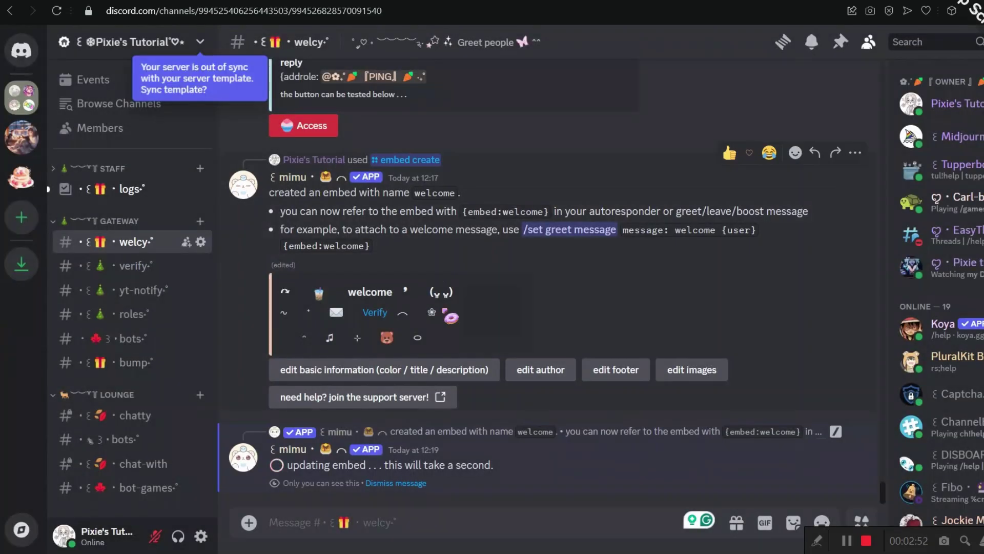
- Copy the address of the server showcase GIF posted in the channel, submit it as the welcome embed's main image, and dismiss the update notice
{"action": "scroll", "coordinate": [449, 315], "scroll_direction": "up", "scroll_amount": 2}
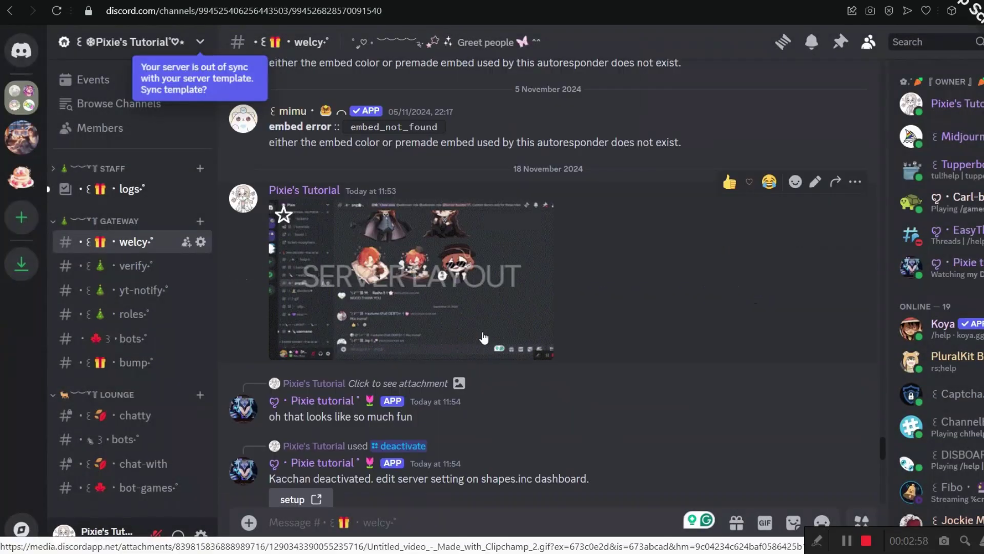
{"action": "left_click", "coordinate": [483, 338]}
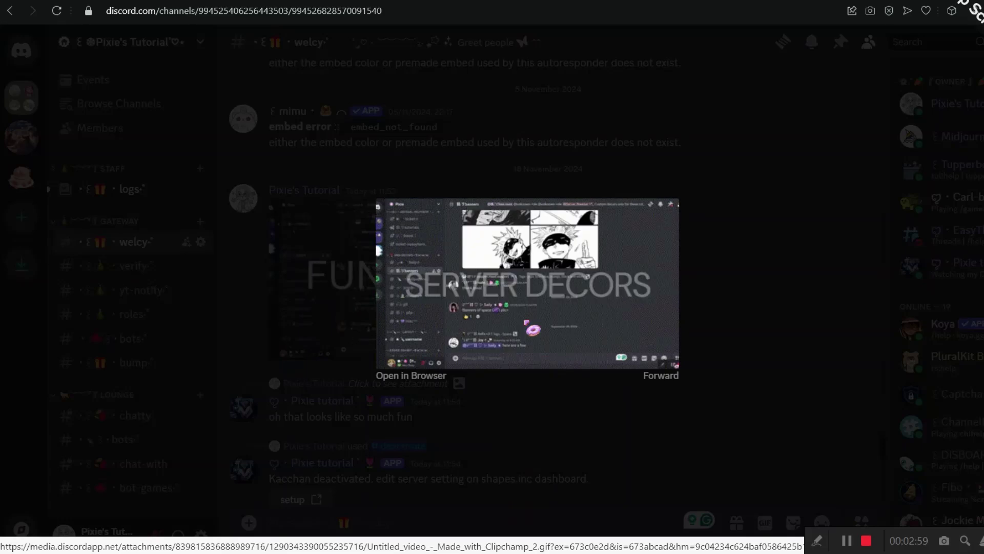
{"action": "right_click", "coordinate": [524, 315]}
{"action": "left_click", "coordinate": [571, 189]}
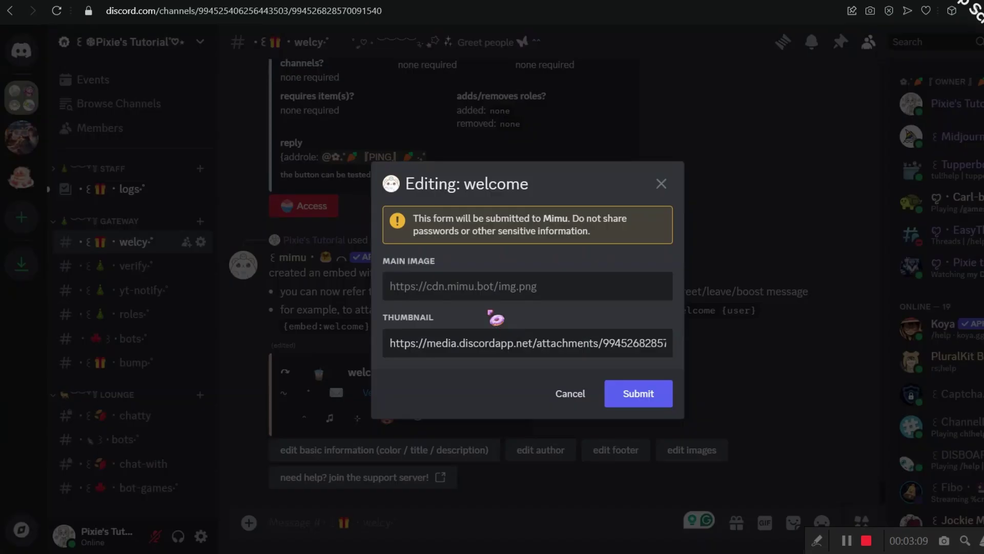
{"action": "key", "text": "ctrl+v"}
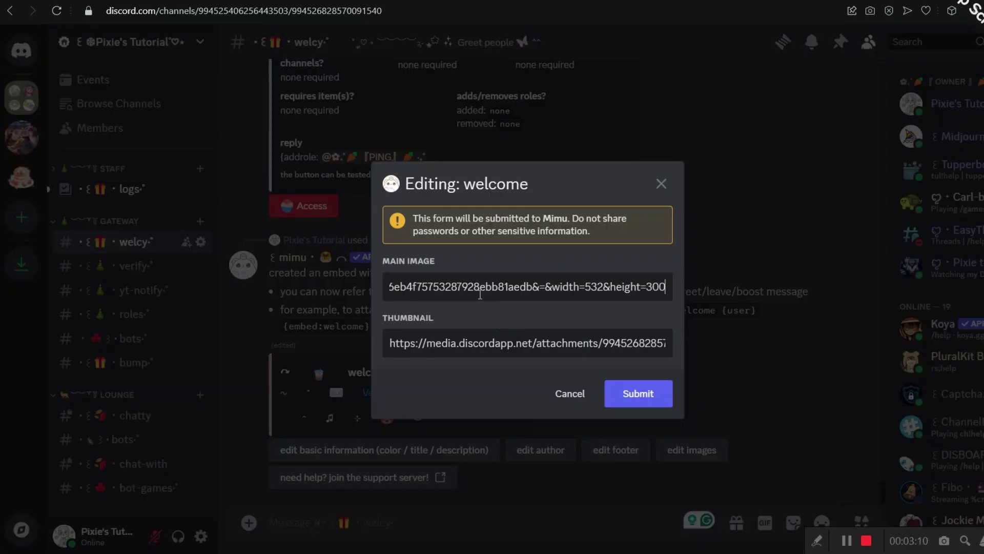
{"action": "left_click", "coordinate": [642, 401]}
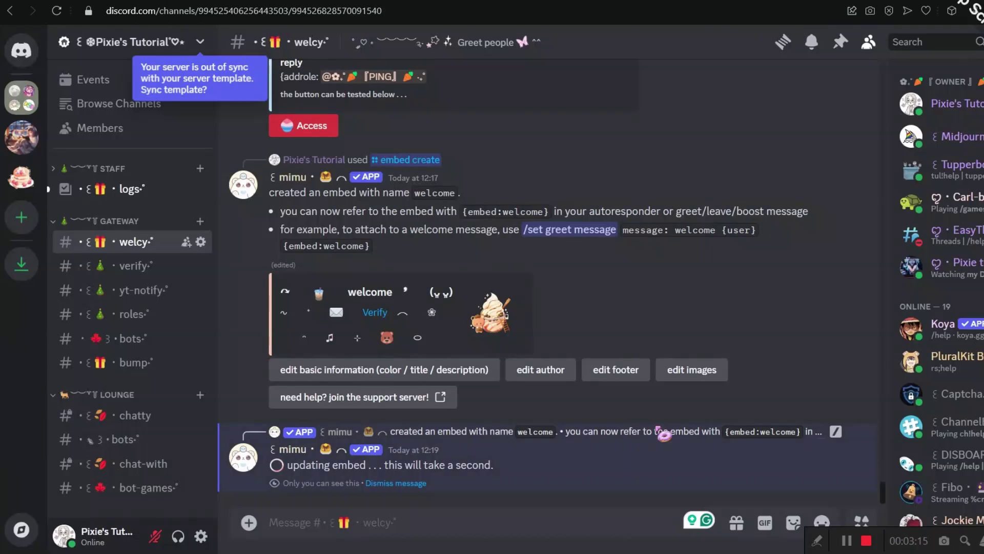
{"action": "left_click", "coordinate": [380, 481]}
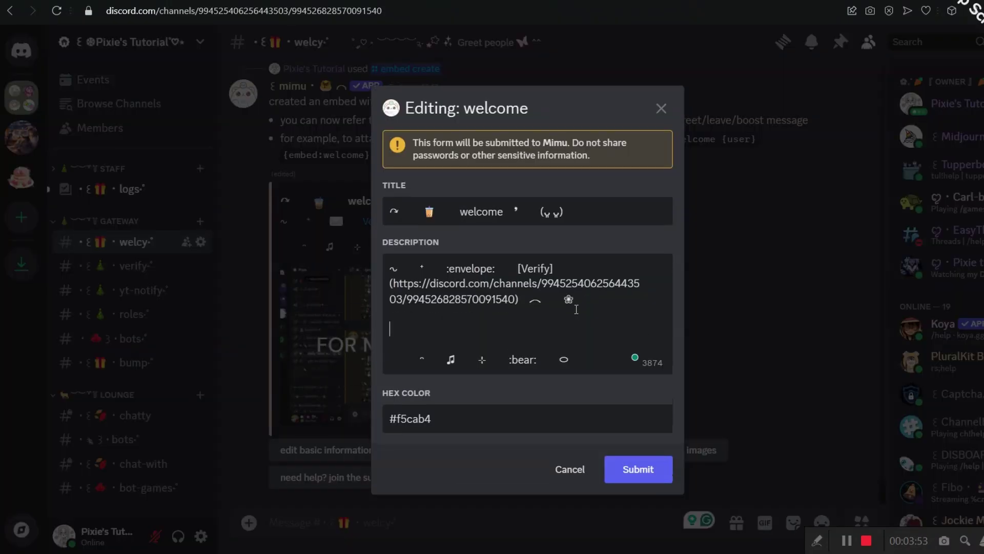
- Add the line "Get access to Decor channels {addbutton: Decor}" to the middle of the welcome embed's description and submit it
{"action": "type", "text": "Get access to Decor channels {addbutton: Decor}"}
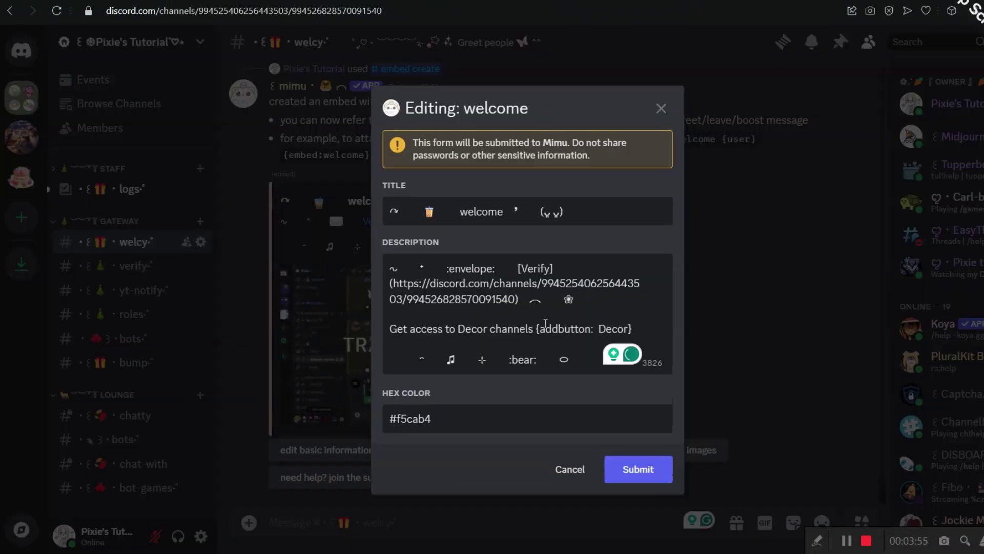
{"action": "left_click_drag", "start_coordinate": [531, 324], "coordinate": [634, 328]}
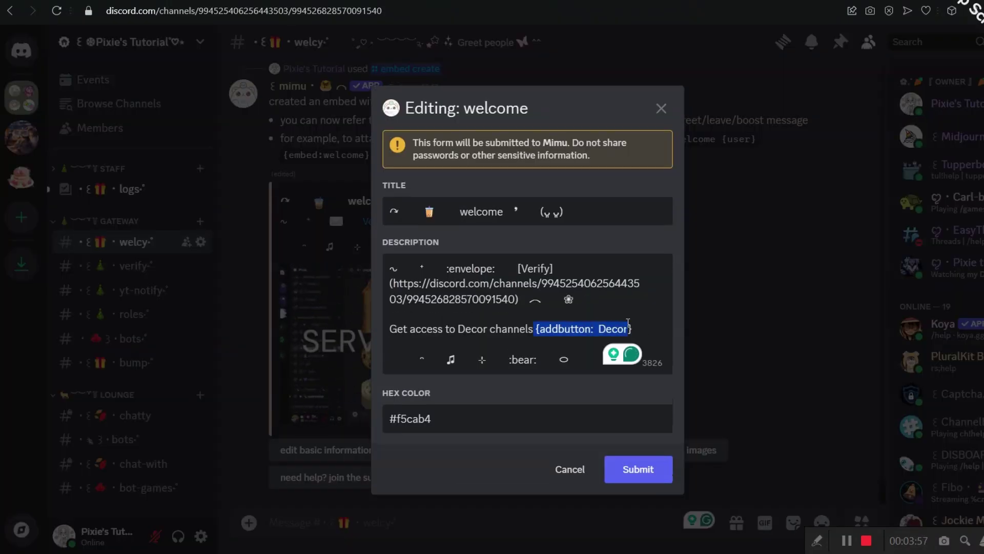
{"action": "left_click", "coordinate": [649, 471]}
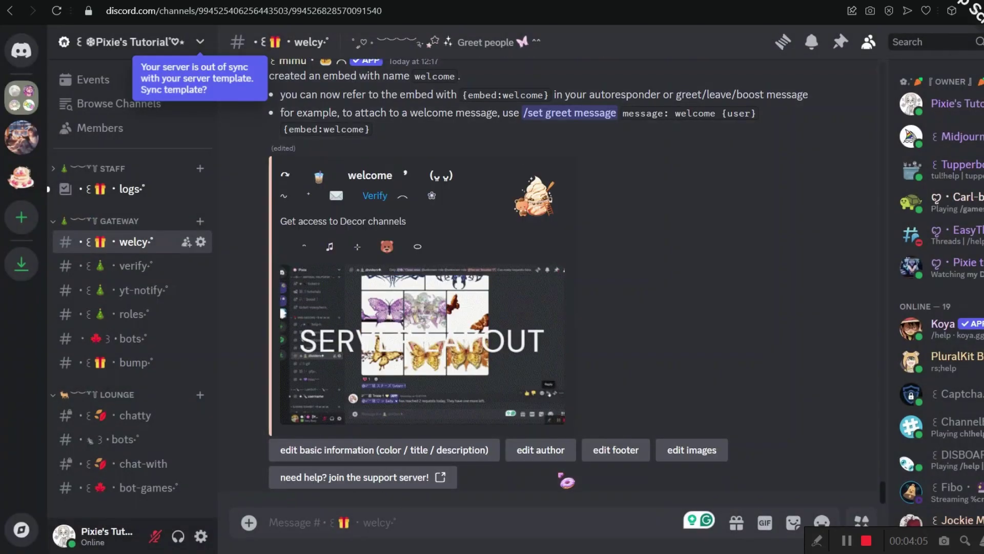
- Set Mimu's greet message to "Hi {user} {embed: welcome}" with the set greet message command
{"action": "type", "text": "/set"}
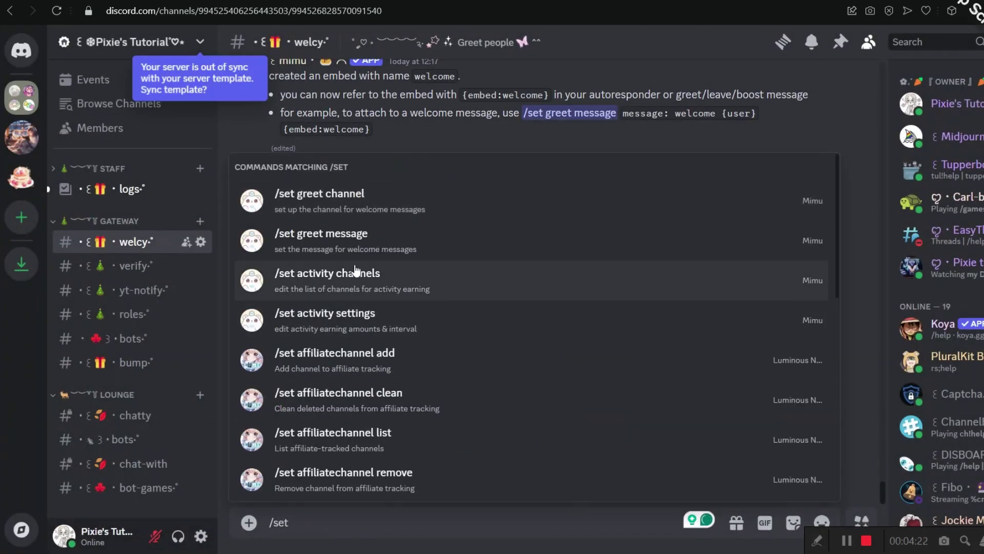
{"action": "left_click", "coordinate": [335, 240]}
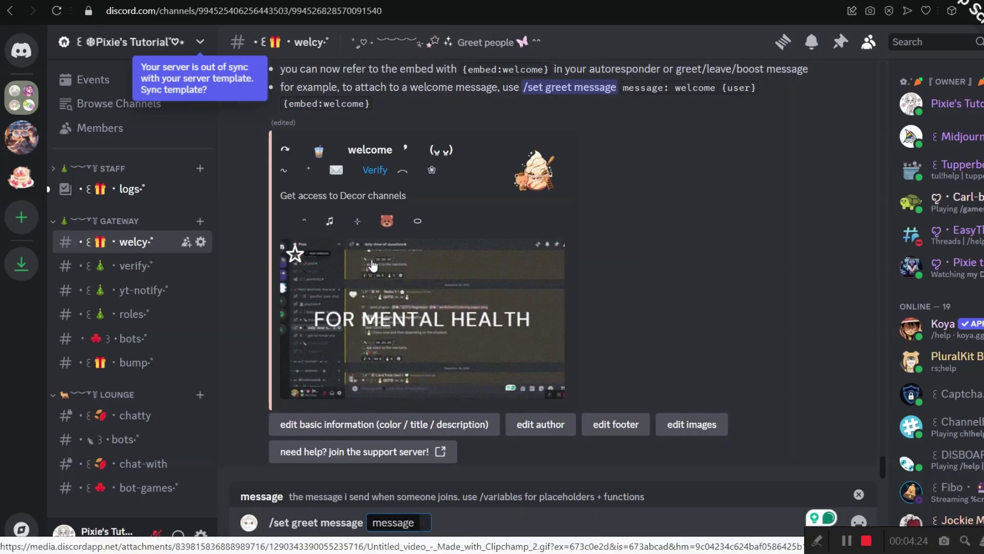
{"action": "type", "text": "Hi"}
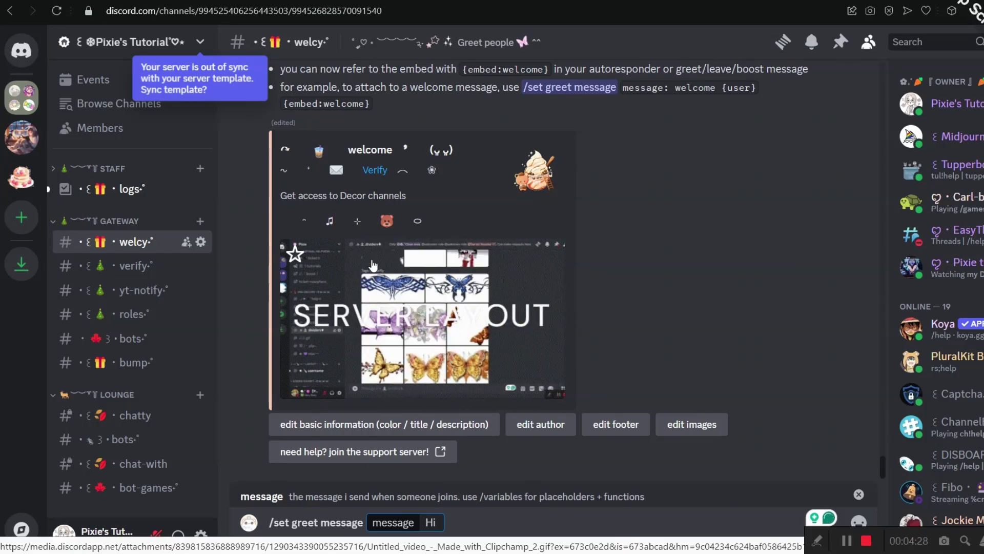
{"action": "type", "text": " {user"}
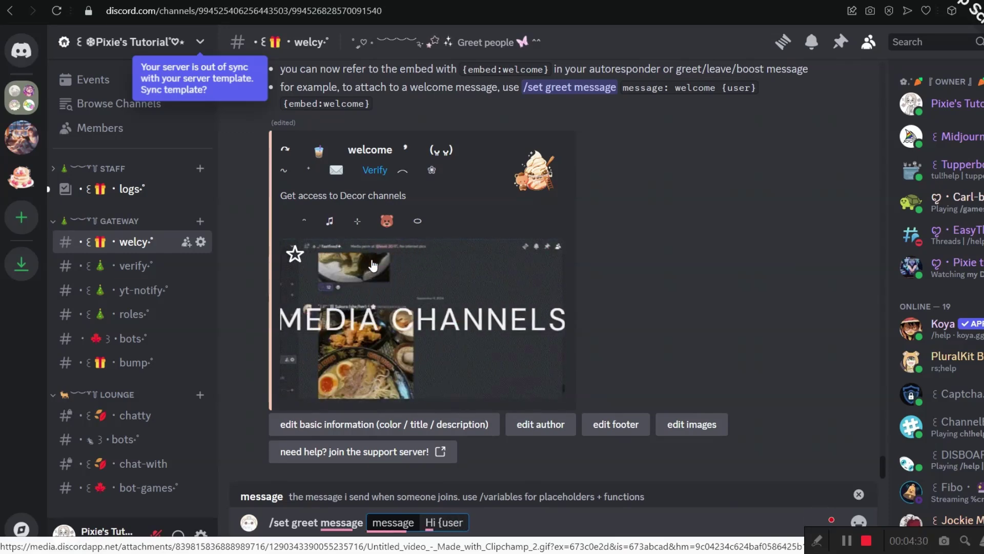
{"action": "type", "text": "}"}
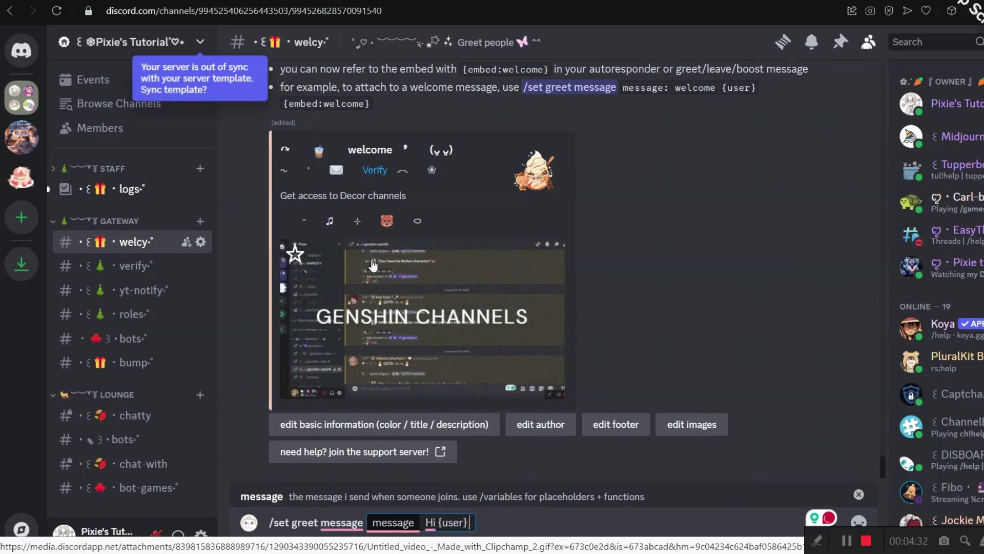
{"action": "type", "text": " {embed"}
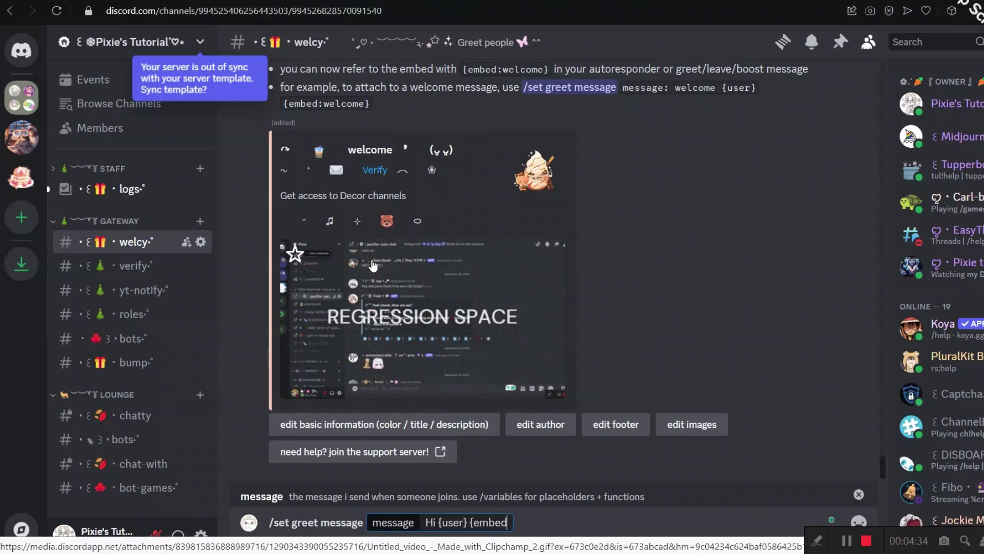
{"action": "type", "text": ": welcome"}
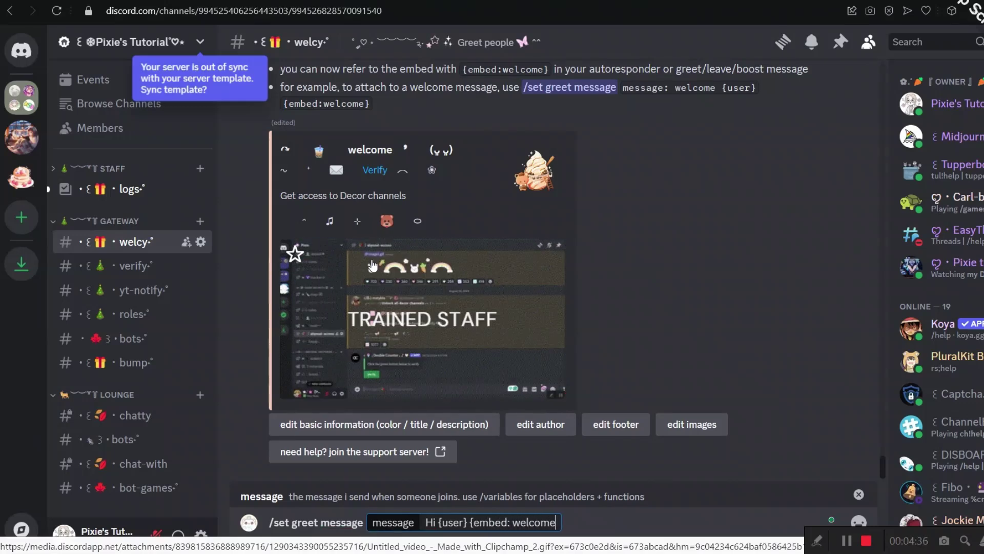
{"action": "key", "text": "Return"}
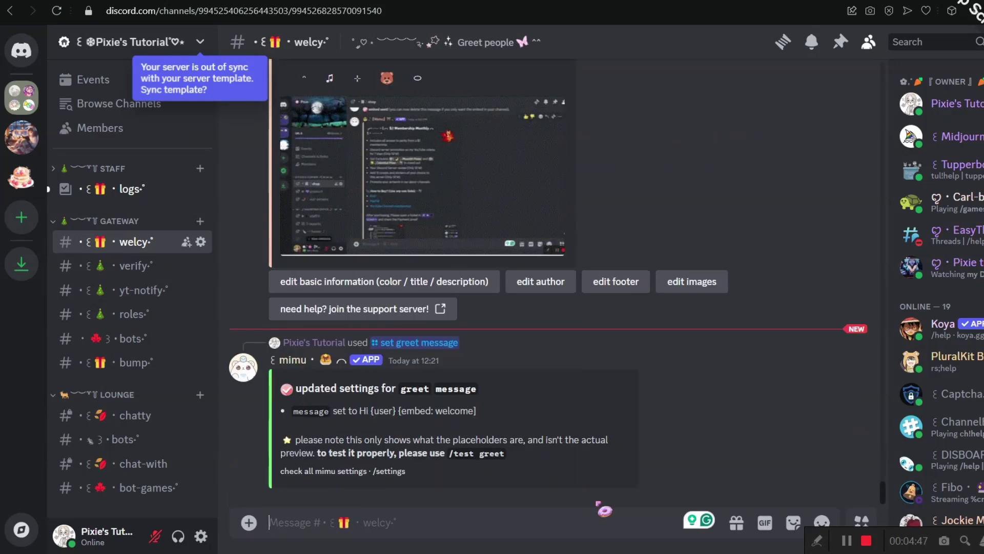
- Set Mimu's greet channel to the welcy channel with the set greet channel command
{"action": "type", "text": "/se"}
{"action": "type", "text": "t"}
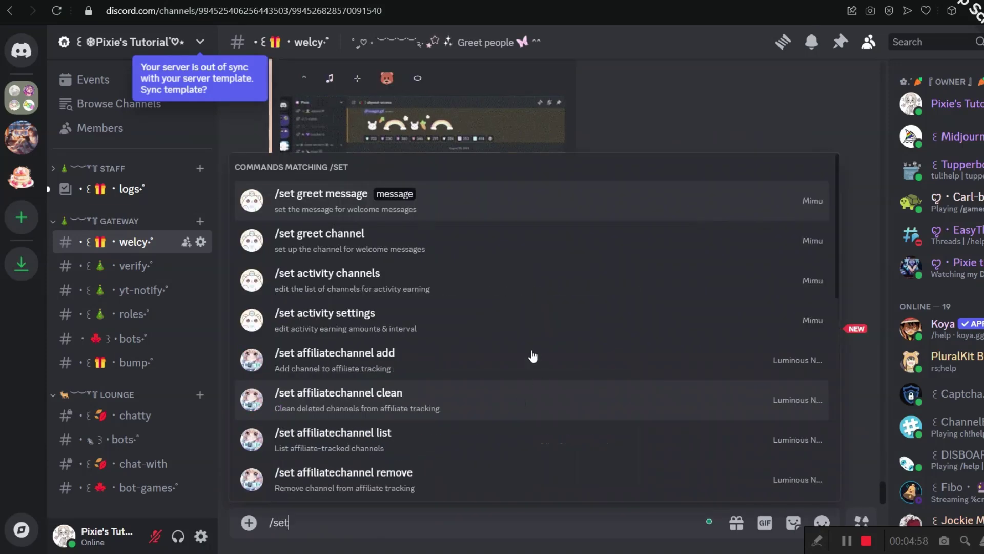
{"action": "left_click", "coordinate": [345, 237]}
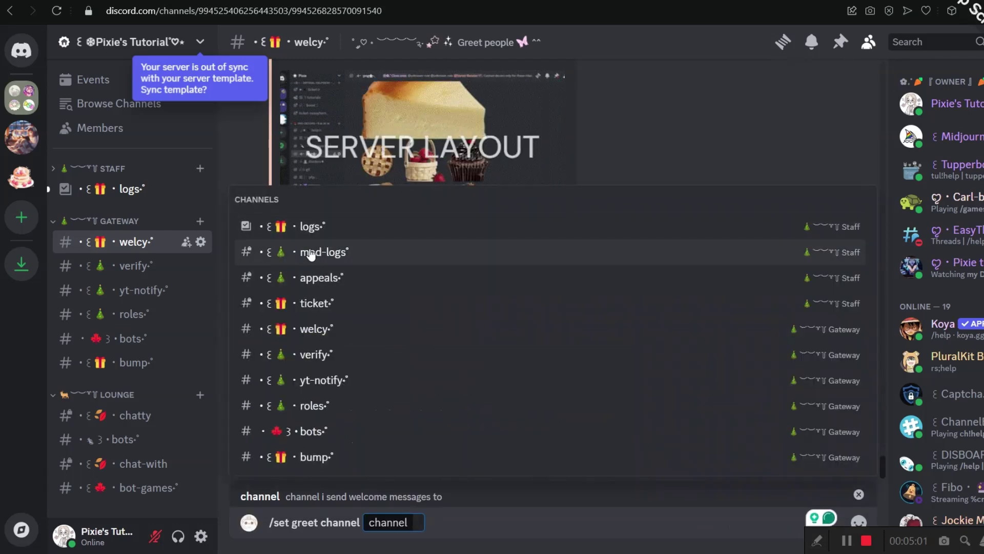
{"action": "left_click", "coordinate": [311, 330]}
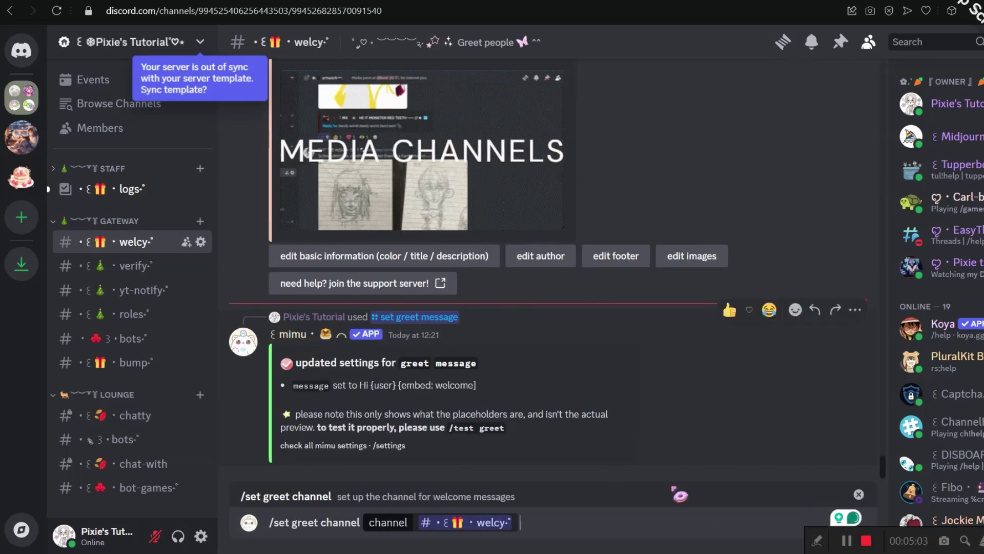
{"action": "key", "text": "Return"}
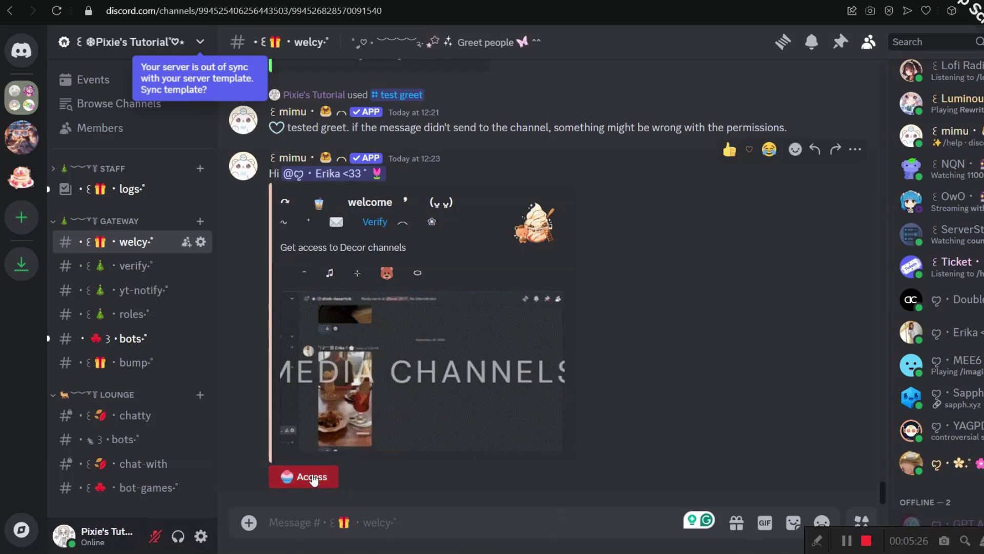
- Review the greeting sent in the welcy channel and open the mentioned member's profile to examine their roles
{"action": "left_click", "coordinate": [198, 41]}
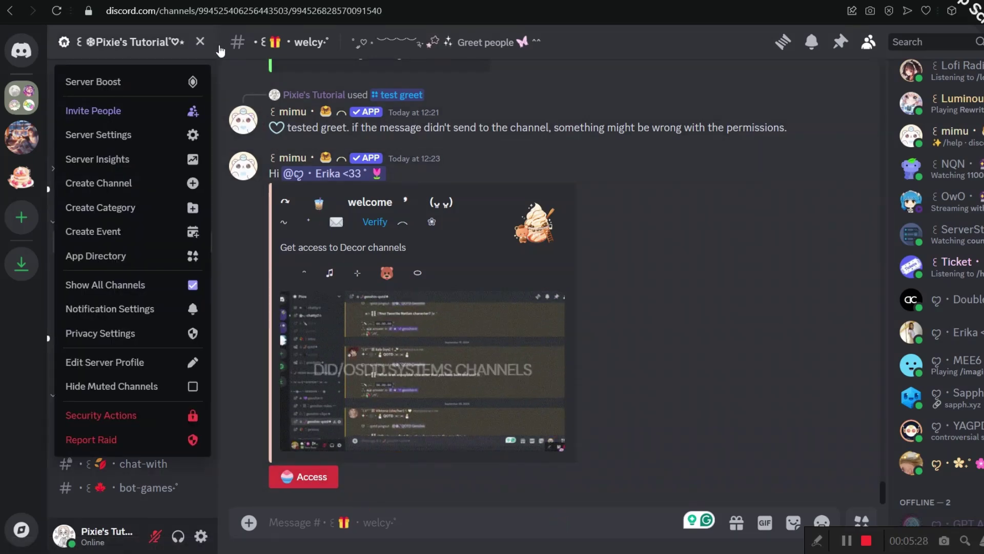
{"action": "left_click", "coordinate": [199, 41]}
{"action": "scroll", "coordinate": [692, 285], "scroll_direction": "up", "scroll_amount": 3}
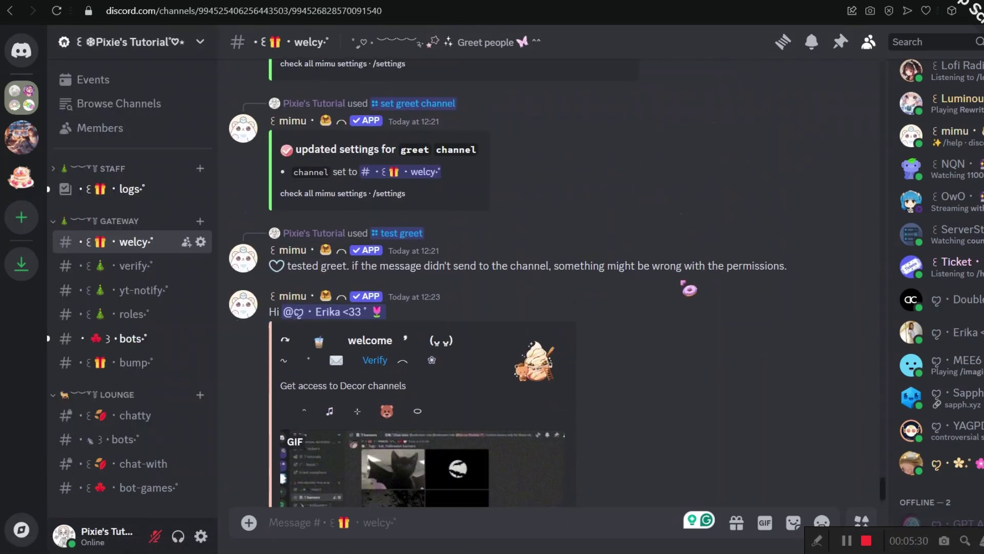
{"action": "scroll", "coordinate": [692, 285], "scroll_direction": "down", "scroll_amount": 3}
{"action": "scroll", "coordinate": [938, 277], "scroll_direction": "up", "scroll_amount": 6}
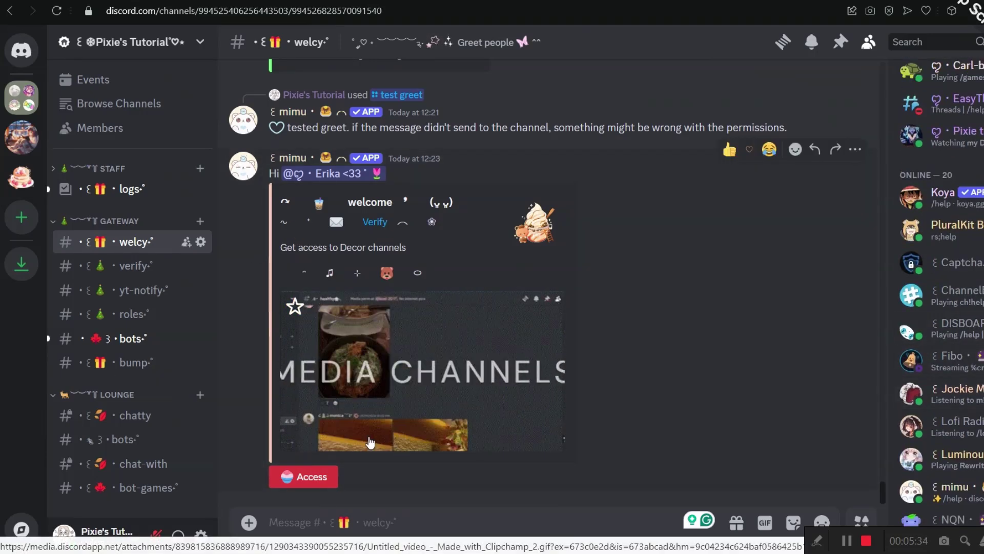
{"action": "scroll", "coordinate": [938, 267], "scroll_direction": "down", "scroll_amount": 8}
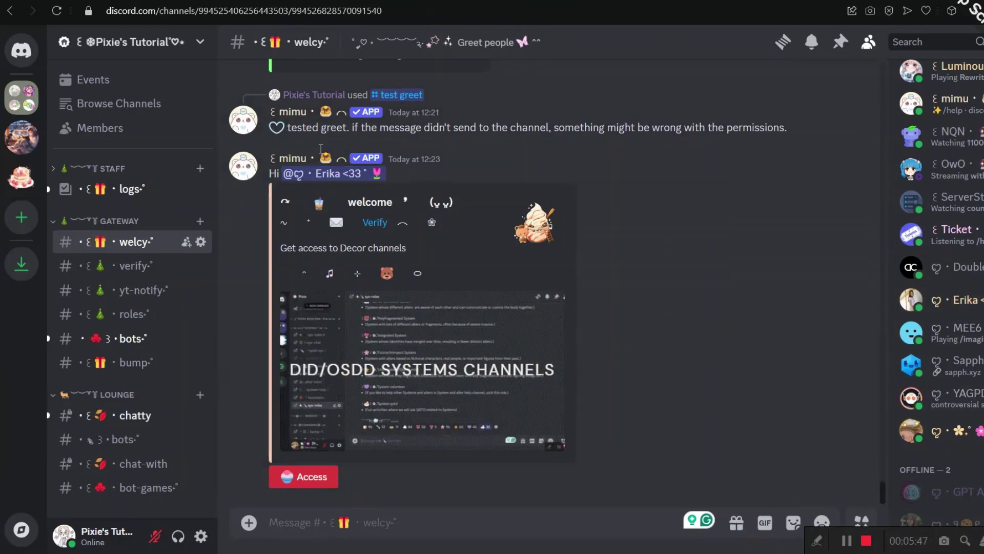
{"action": "left_click", "coordinate": [338, 173]}
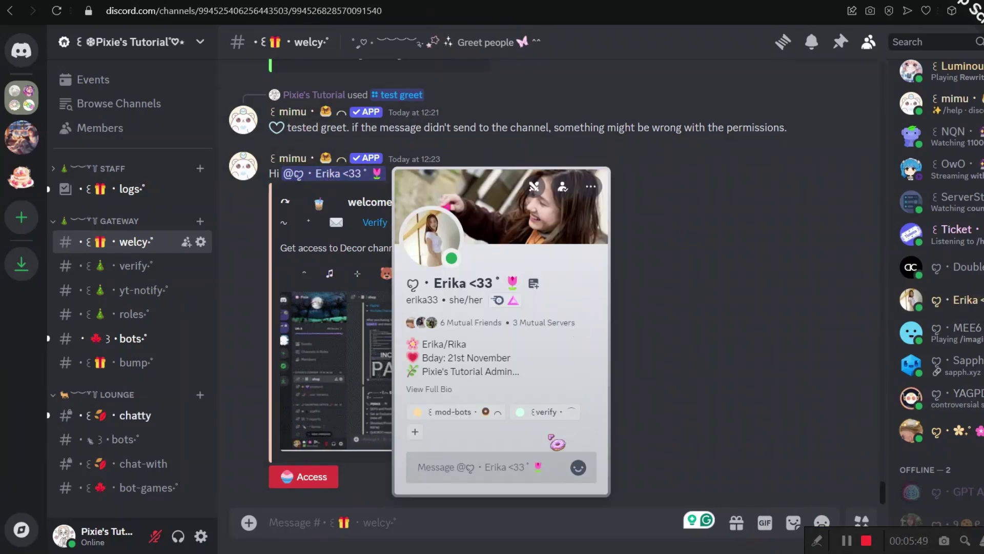